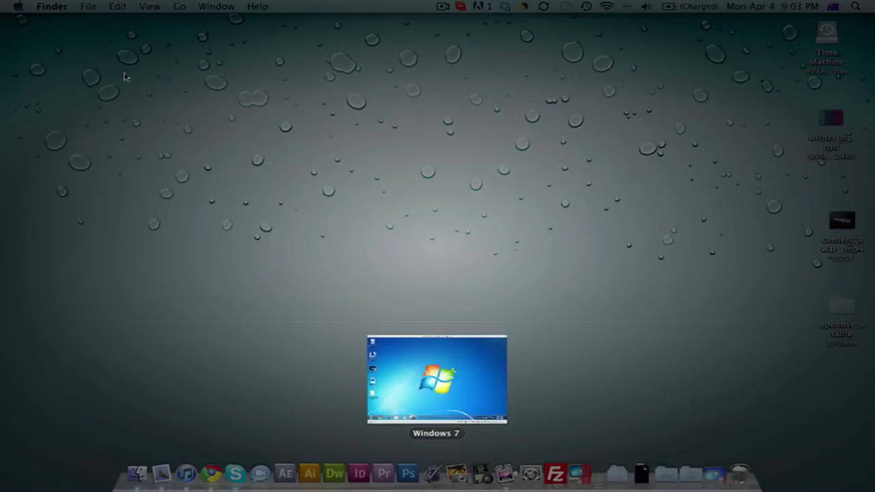
Step: Restore the Windows 7 virtual machine window by picking its thumbnail in Exposé
left_click(432, 351)
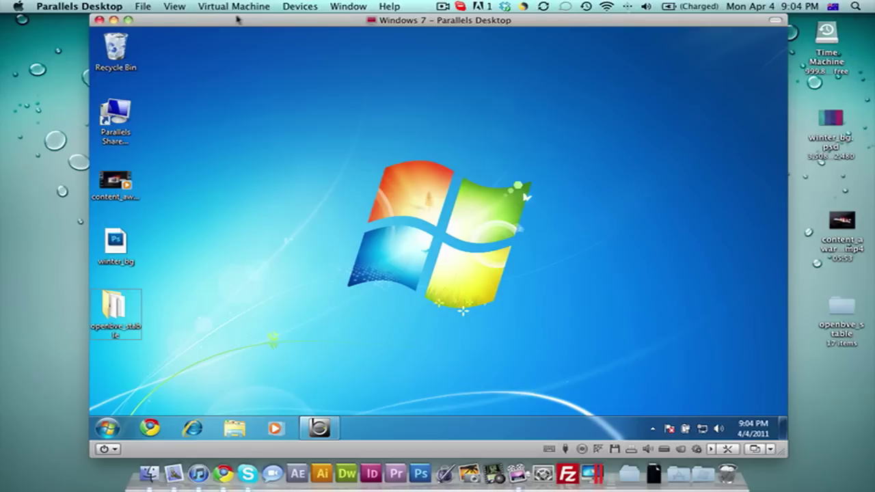
left_click(97, 8)
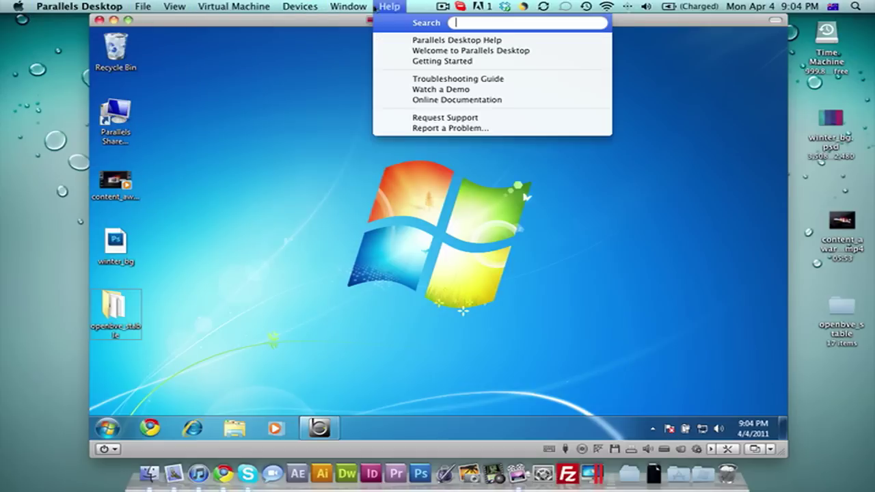
left_click(283, 120)
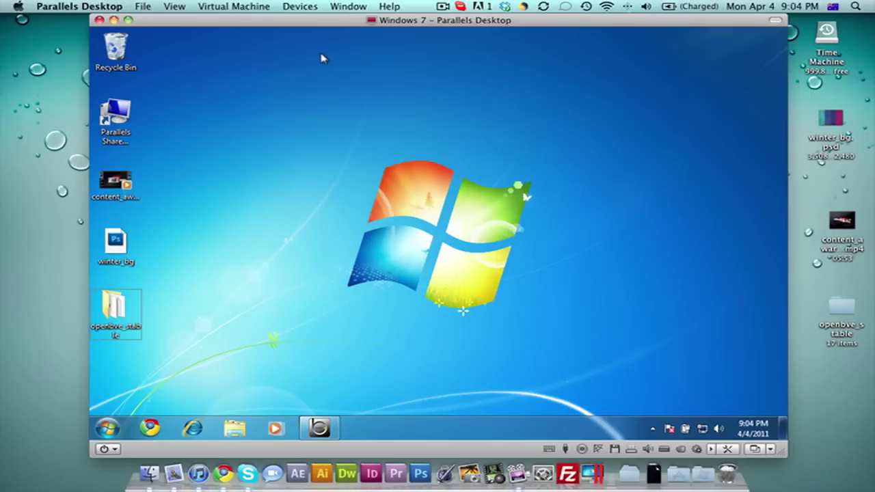
Step: Show Parallels' View menu of display modes, dismiss it unchanged, then reopen it
left_click(179, 5)
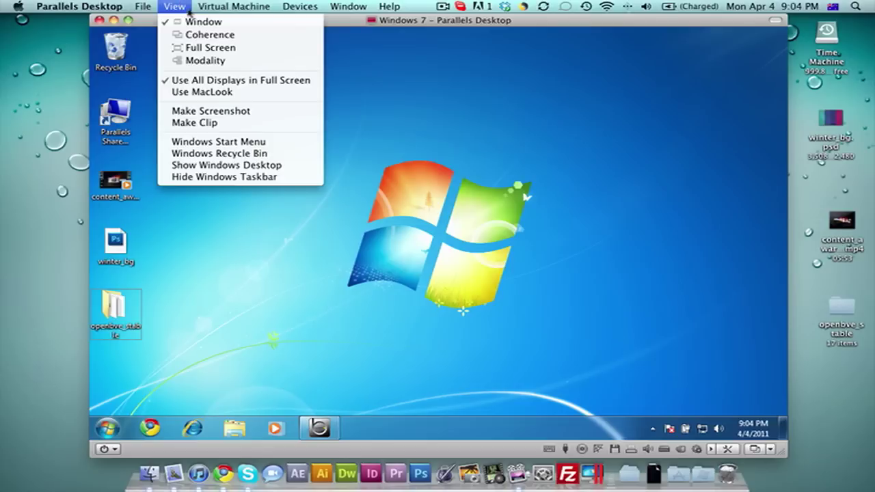
left_click(287, 26)
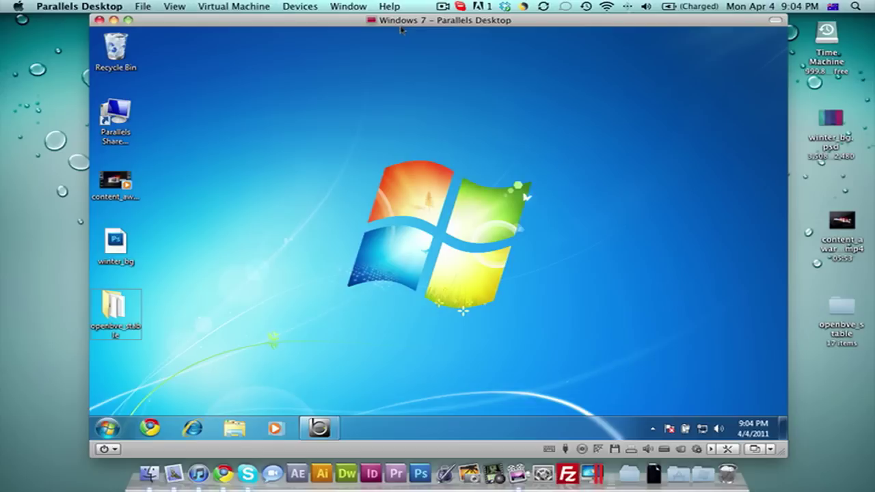
left_click(175, 7)
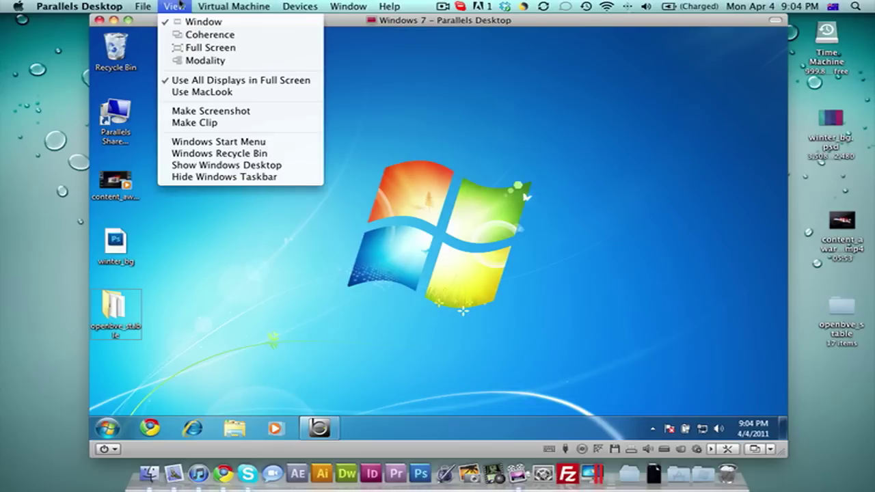
Step: Switch Windows 7 to View > Full Screen and close the tip about returning to window mode
left_click(226, 48)
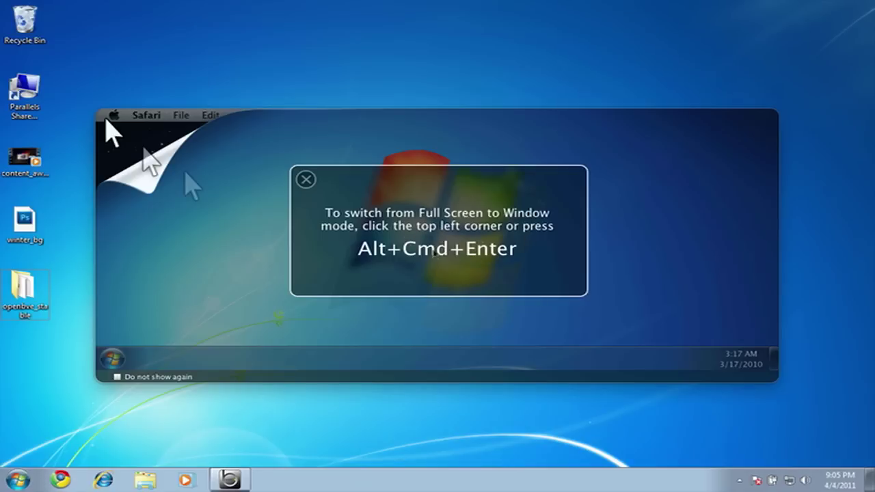
left_click(306, 179)
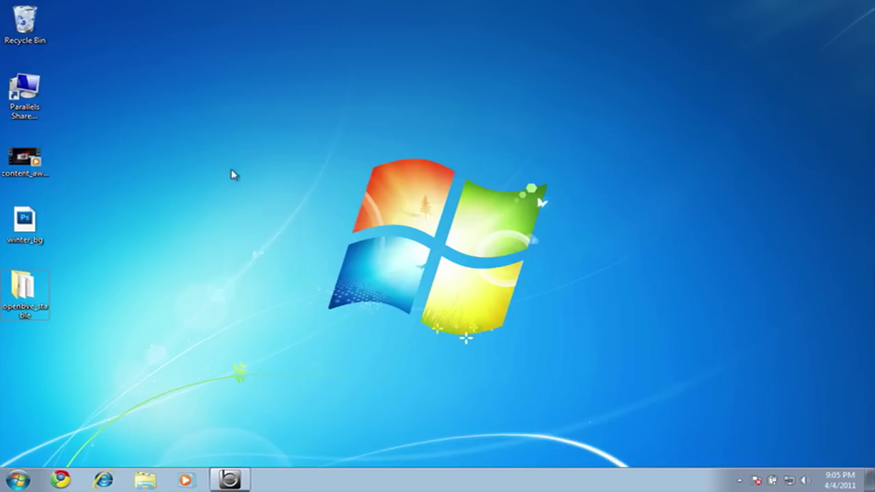
left_click(7, 479)
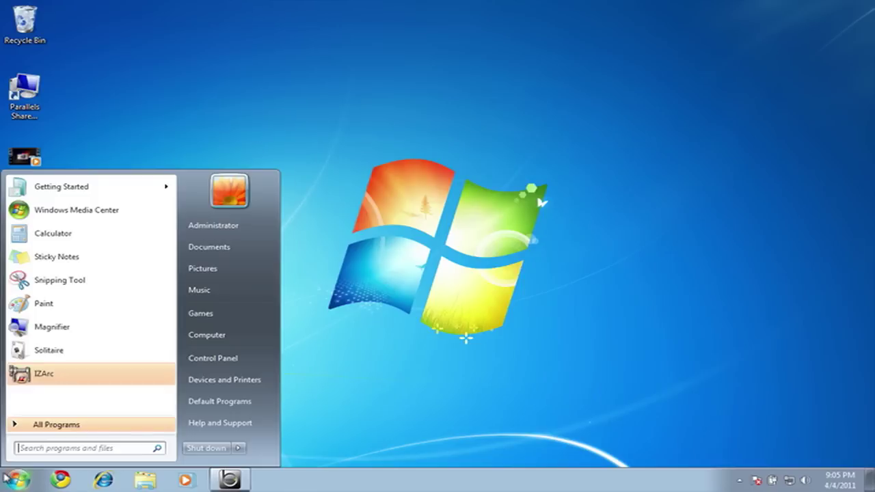
left_click(89, 427)
left_click(98, 433)
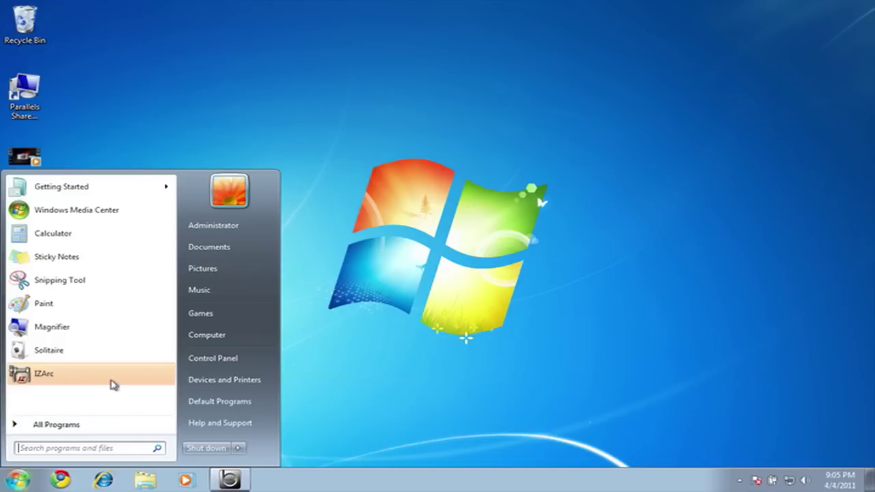
left_click(457, 209)
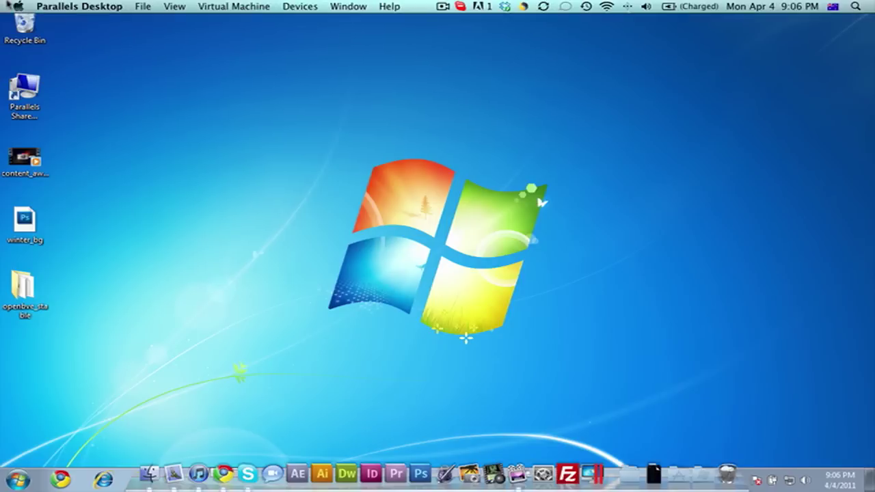
Step: Leave full screen with Ctrl+Cmd+F and switch the VM to View > Modality
key("ctrl+super+f")
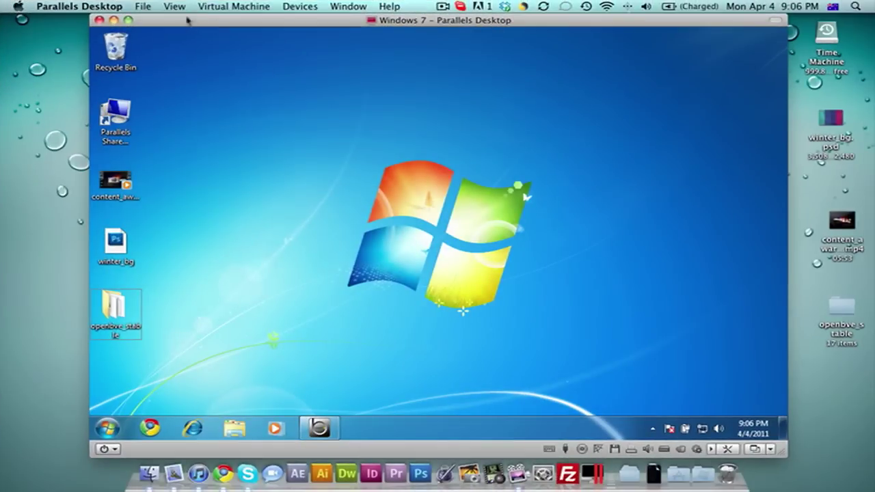
left_click(179, 8)
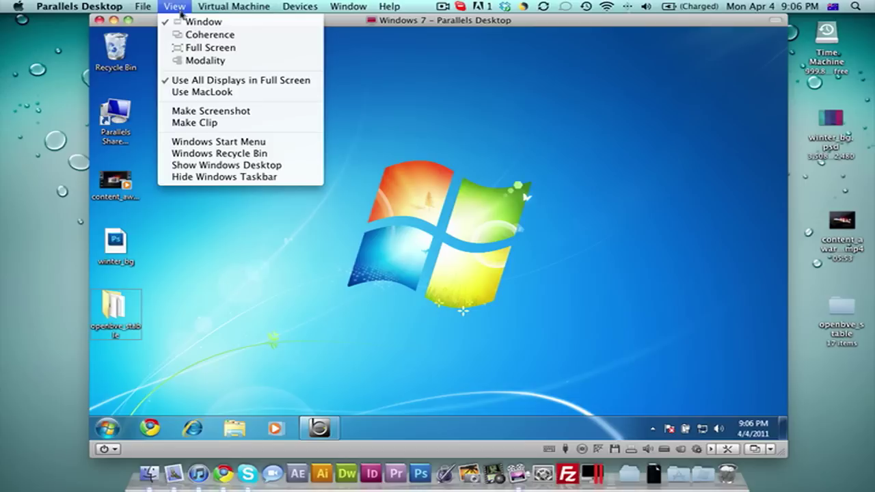
left_click(239, 63)
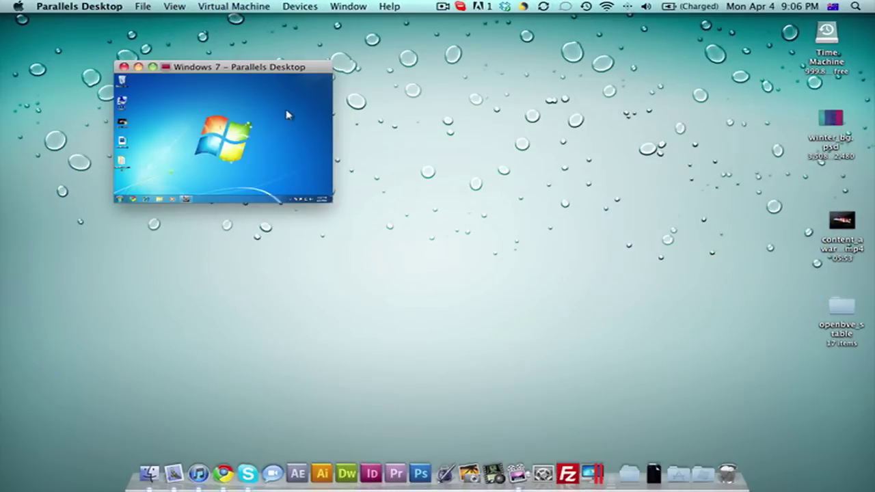
Step: Enlarge the small Windows 7 window and shift it toward the screen centre
left_click_drag(251, 68, 244, 59)
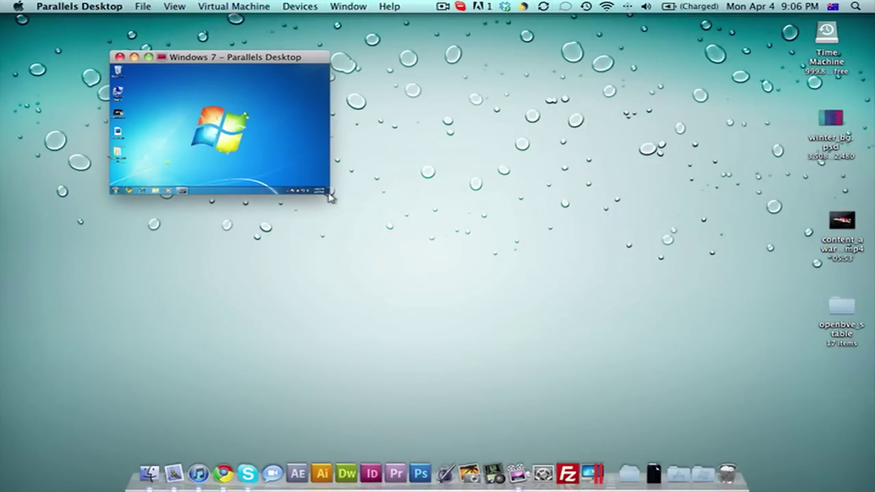
left_click_drag(332, 196, 736, 420)
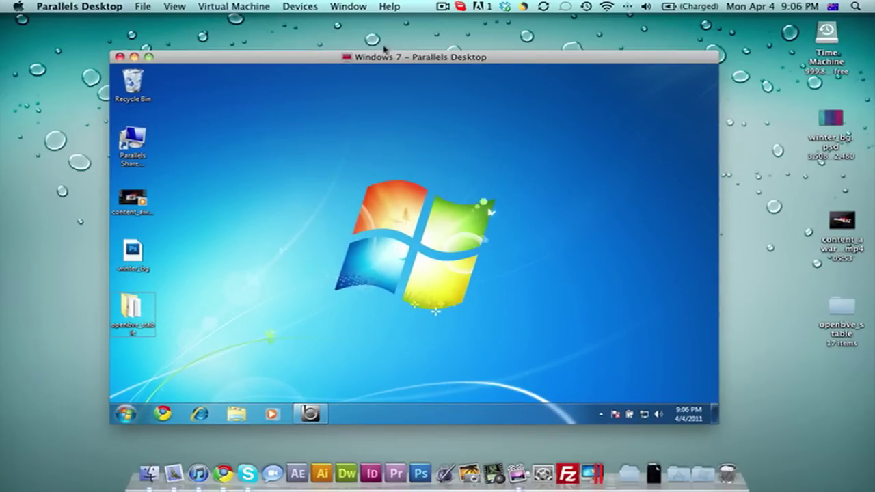
left_click_drag(394, 56, 421, 49)
Step: Toggle focus between the Mac desktop and Windows 7, then select the Recycle Bin
left_click(410, 37)
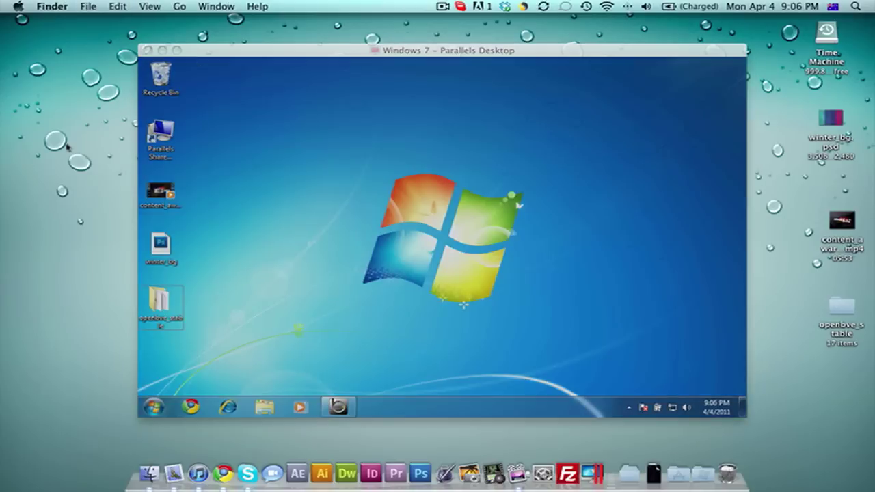
left_click(420, 180)
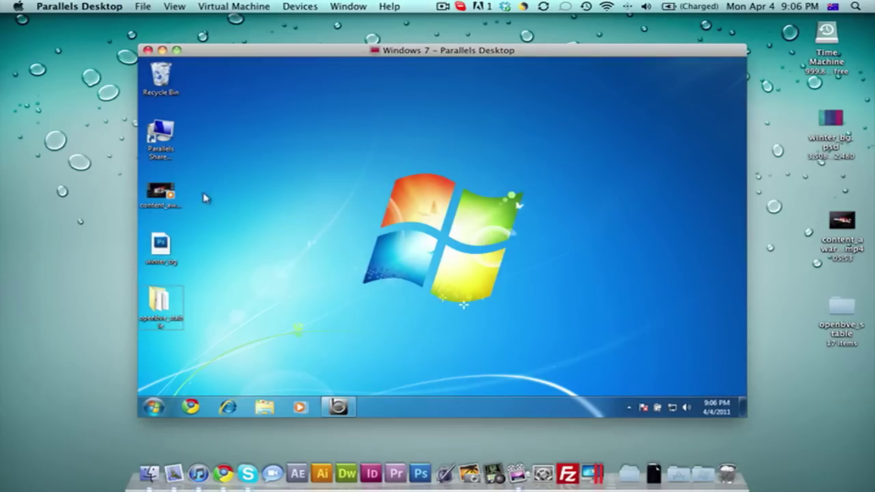
left_click(97, 191)
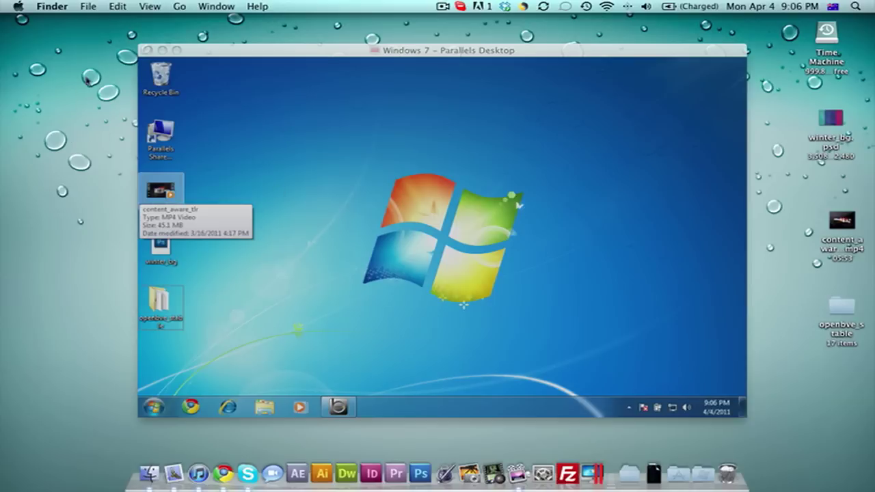
left_click(237, 77)
left_click(170, 98)
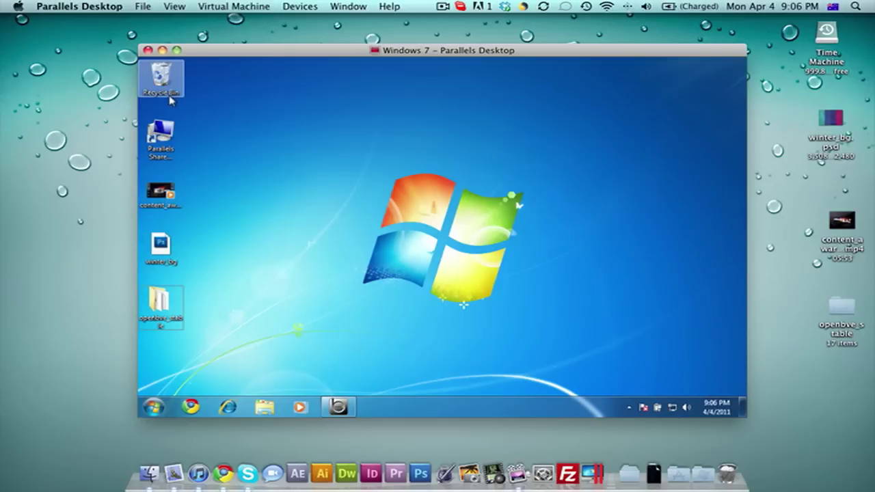
Step: Clear the Recycle Bin selection, launch iTunes from the Dock, and reposition the Windows 7 window over it
left_click(194, 85)
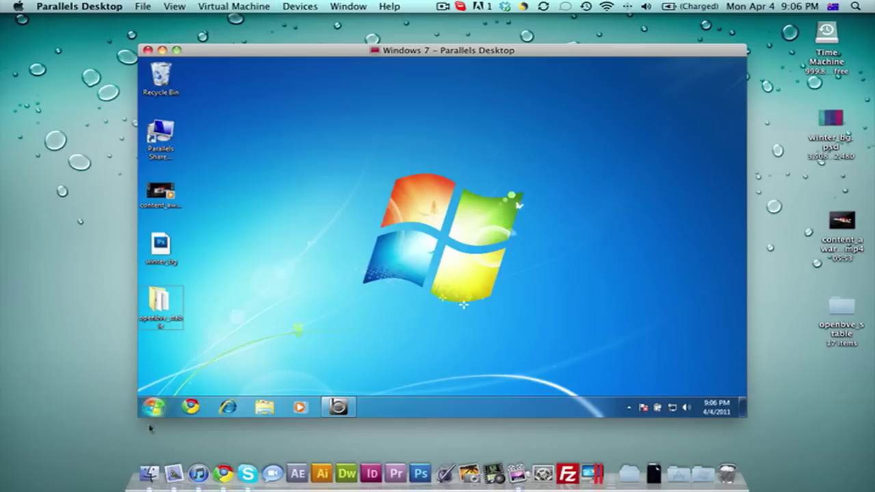
left_click(198, 475)
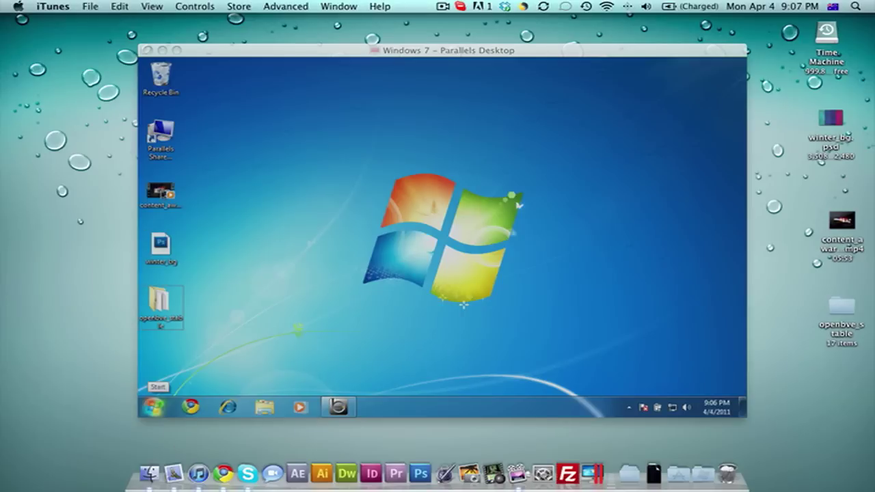
left_click(201, 483)
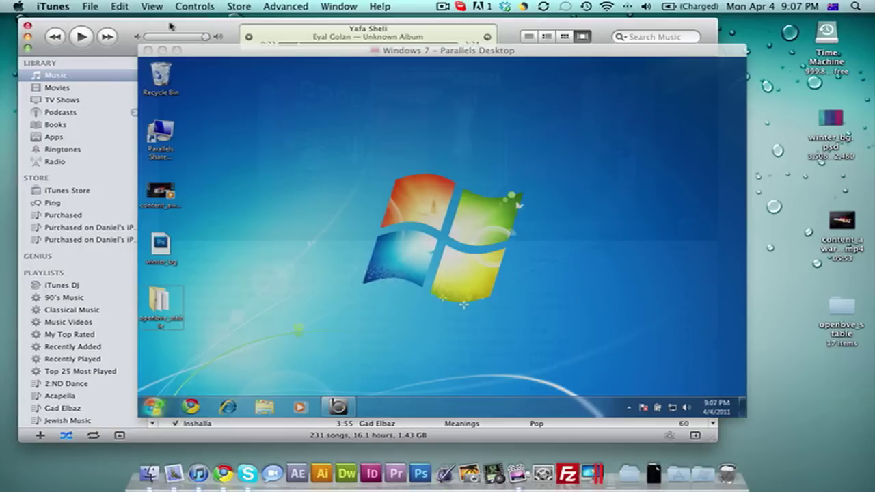
left_click_drag(209, 50, 180, 51)
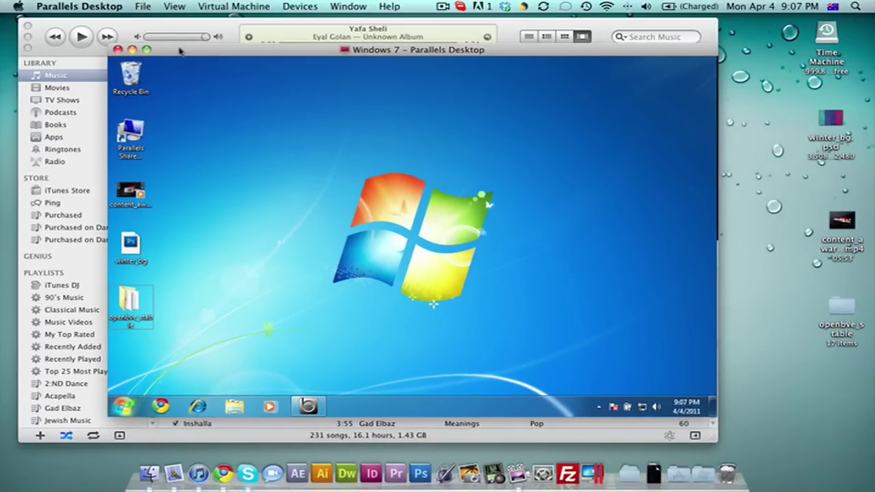
Step: Use Exposé (F9) to switch between Windows 7 and iTunes, ending with Windows 7 in front
key("F9")
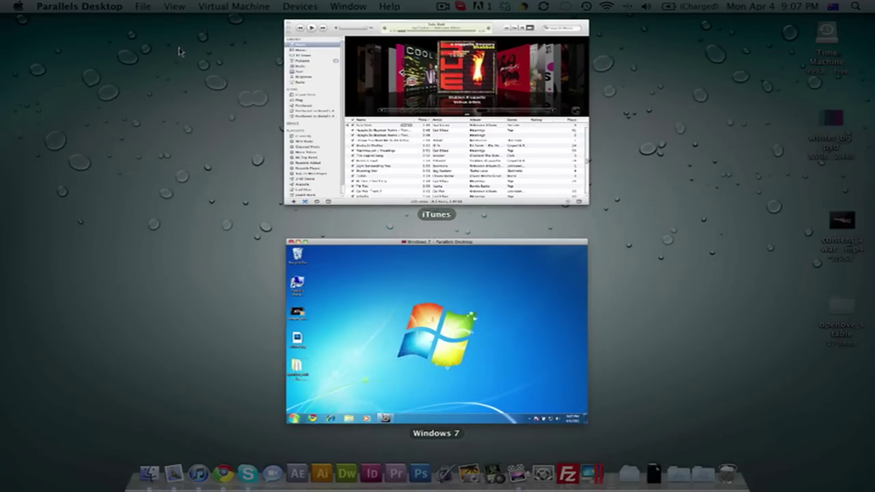
left_click(417, 273)
key("F9")
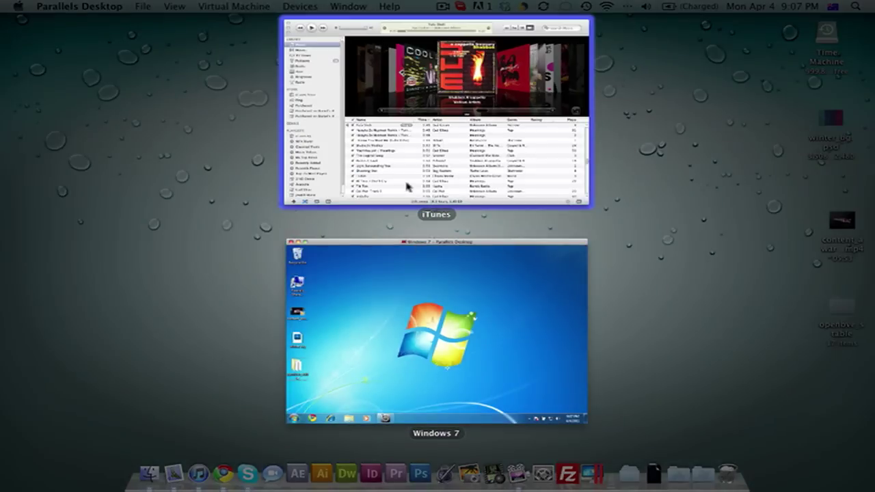
left_click(407, 186)
key("F9")
left_click(459, 256)
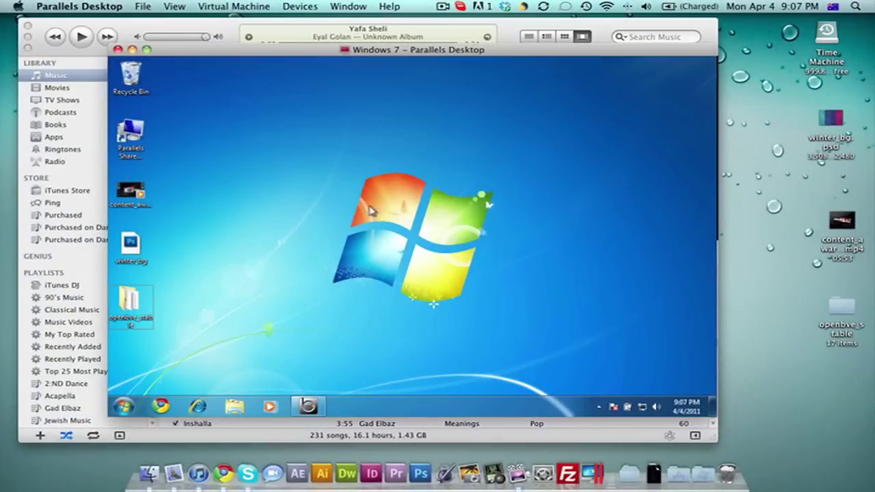
Step: Move the Windows 7 window up and right, then choose View > Coherence
left_click(27, 26)
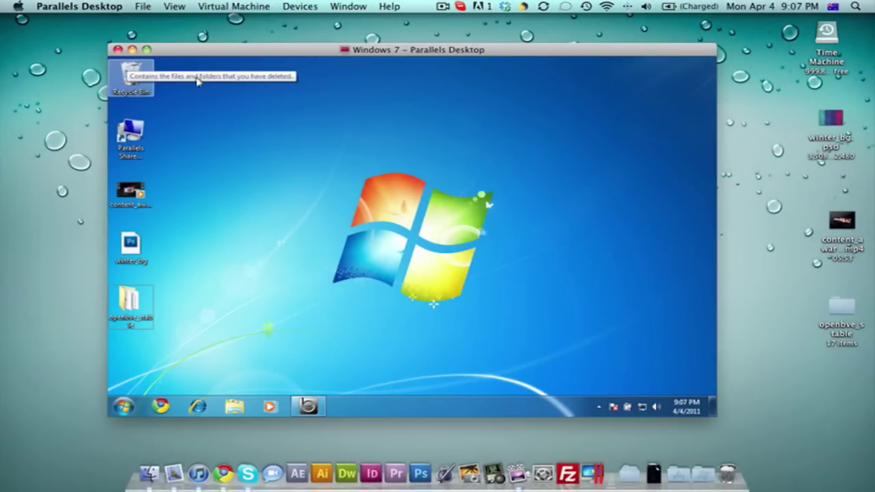
left_click_drag(317, 54, 339, 48)
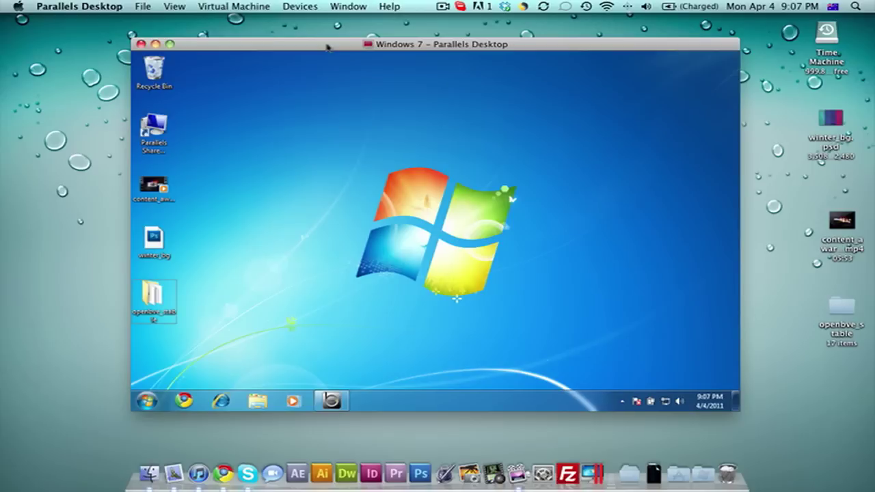
left_click(175, 7)
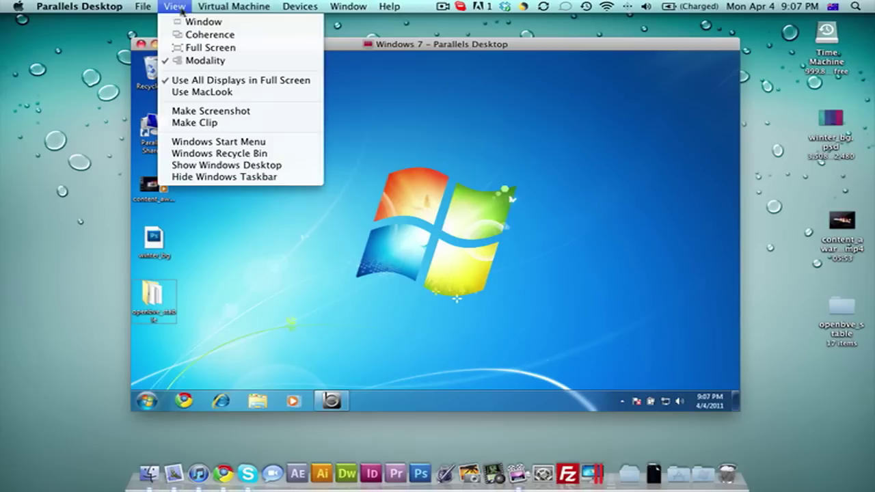
left_click(229, 39)
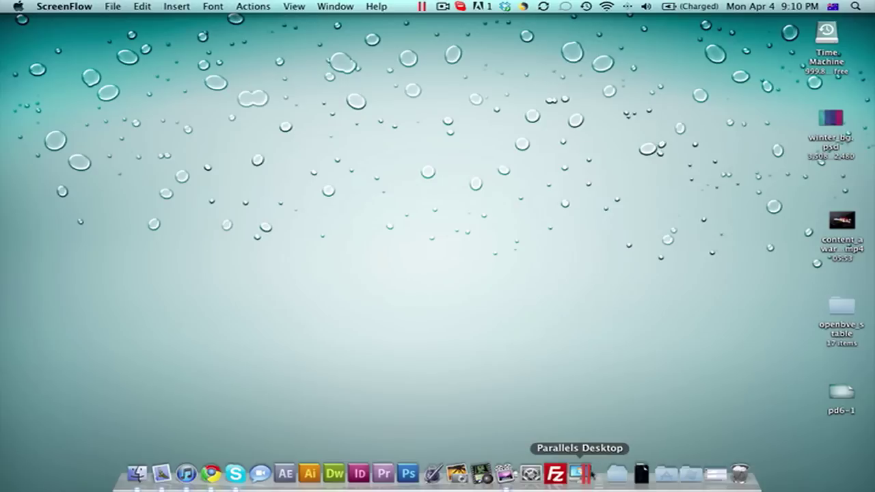
Step: Launch Internet Explorer from the Windows Start menu's All Programs list via the Parallels Dock icon
left_click(589, 472)
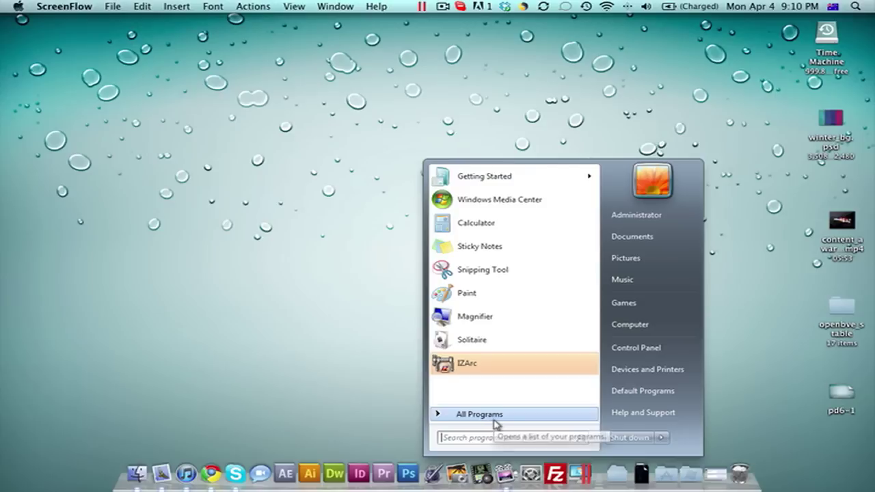
left_click(492, 418)
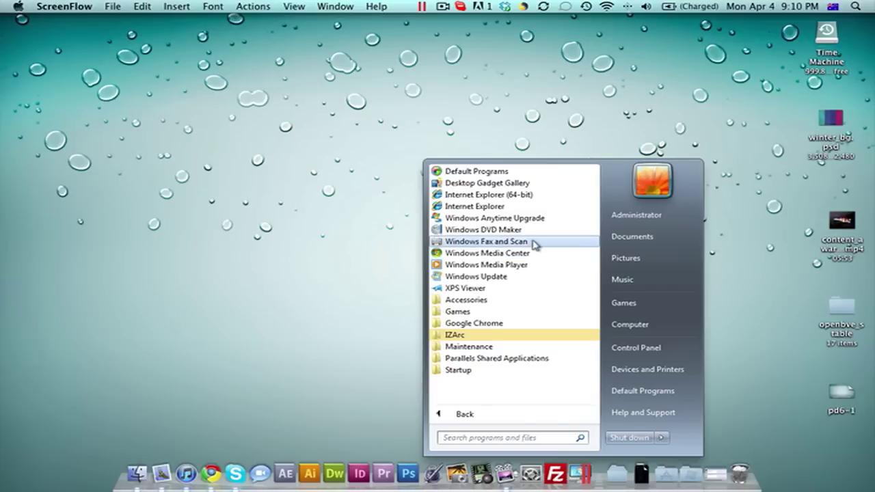
left_click(486, 206)
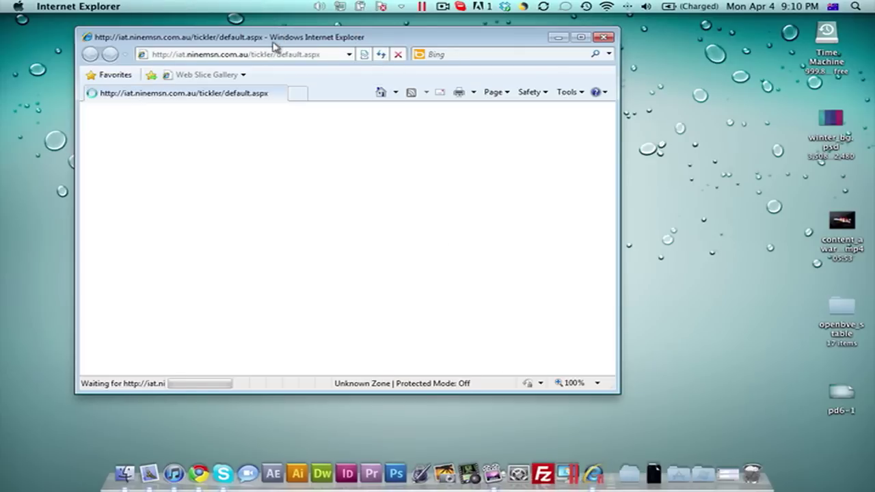
Step: Move the Internet Explorer window, choose 'Ask me later' for IE8 setup, and close the browser
left_click_drag(347, 39, 362, 62)
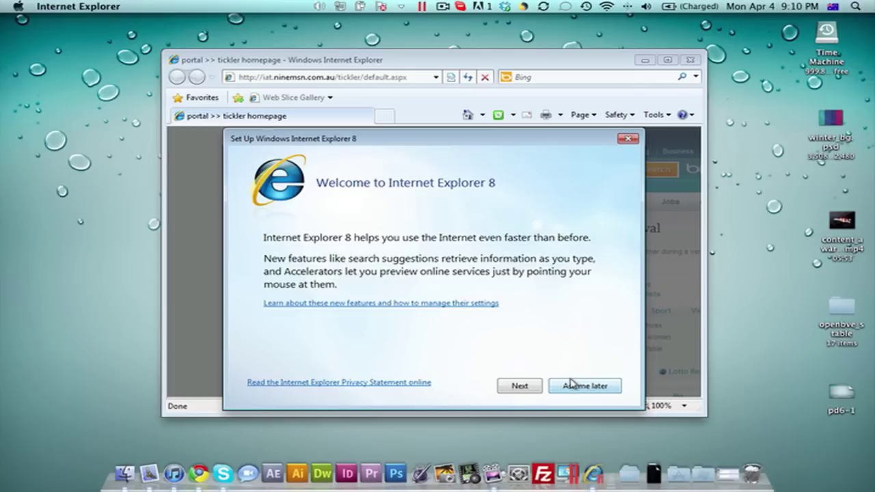
left_click(572, 386)
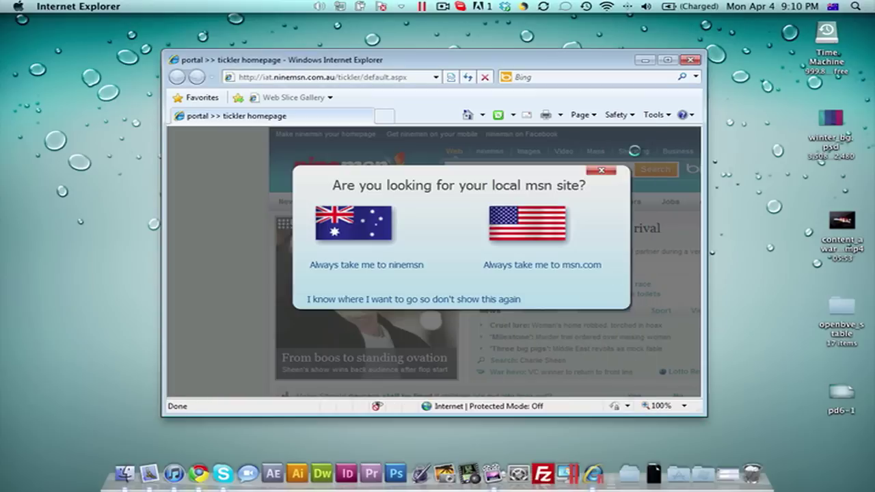
left_click(690, 61)
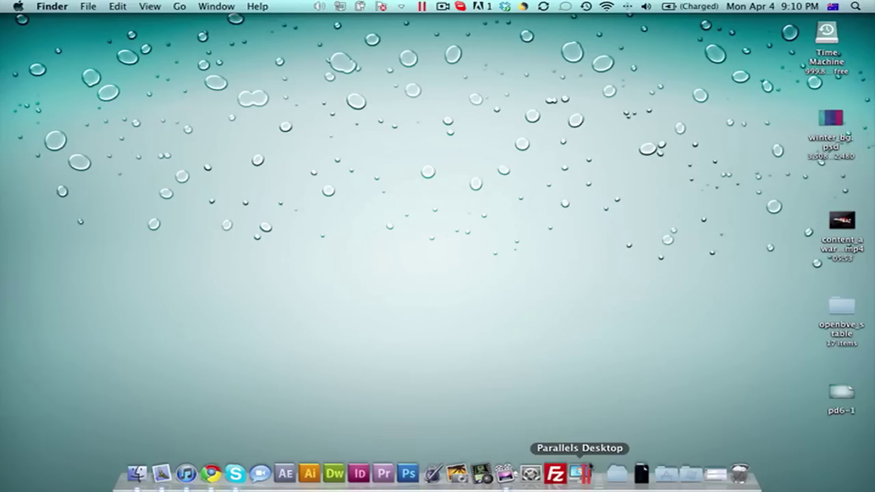
Step: Open Documents from the Start menu and navigate to the Windows Desktop folder under Favorites
left_click(588, 465)
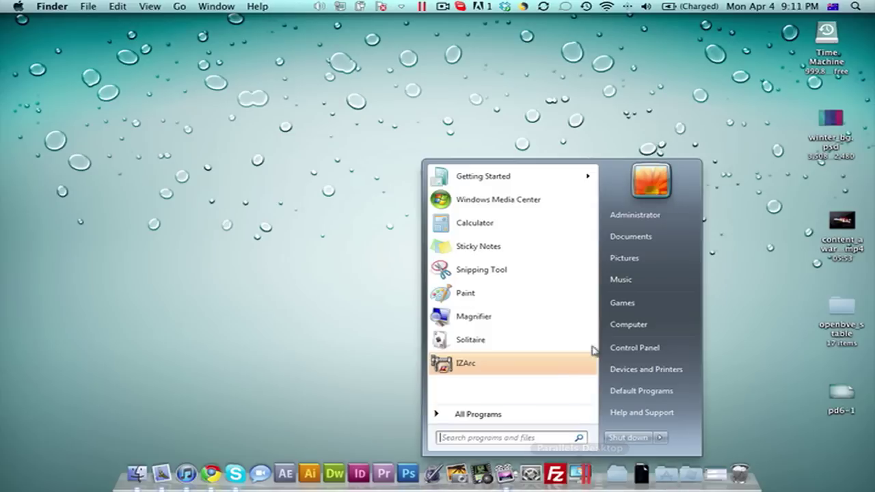
left_click(629, 236)
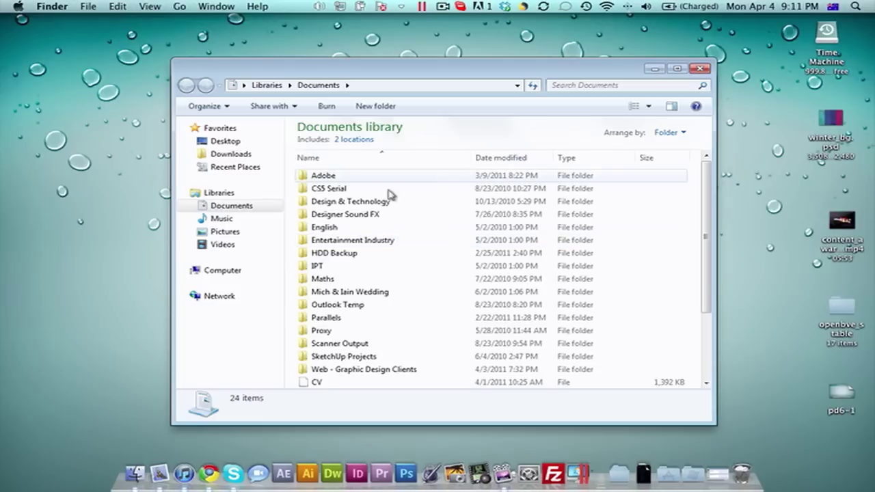
left_click(229, 158)
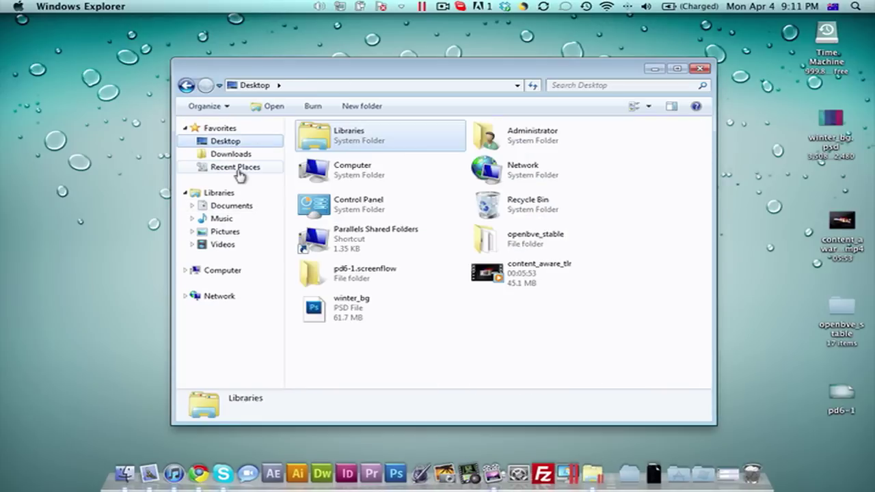
Step: Test selection by selecting all 11 Desktop items, clearing them, and toggling the pd6-1.screenflow folder
left_click_drag(660, 138, 291, 344)
left_click(451, 358)
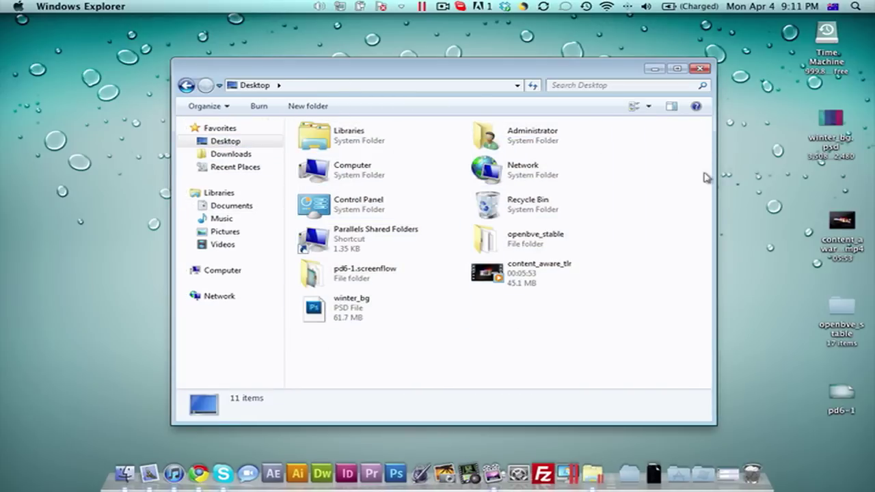
left_click_drag(787, 120, 798, 388)
left_click(599, 298)
left_click_drag(800, 398, 852, 422)
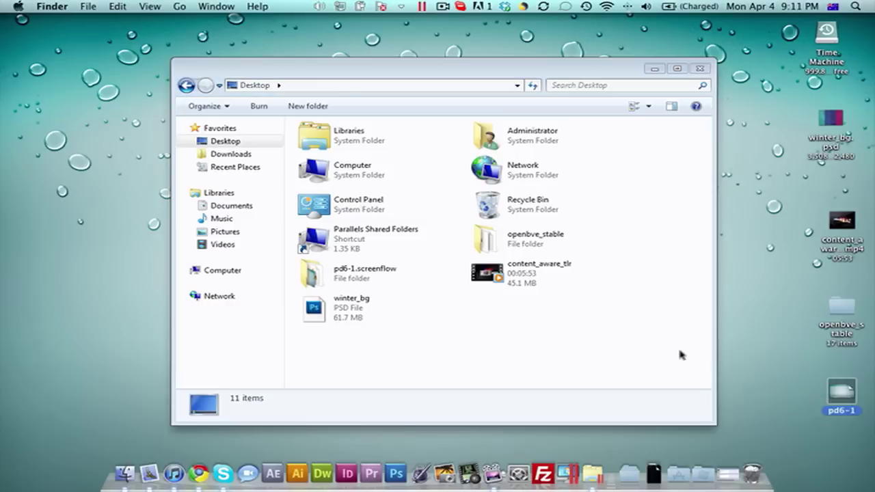
left_click(556, 319)
left_click(374, 279)
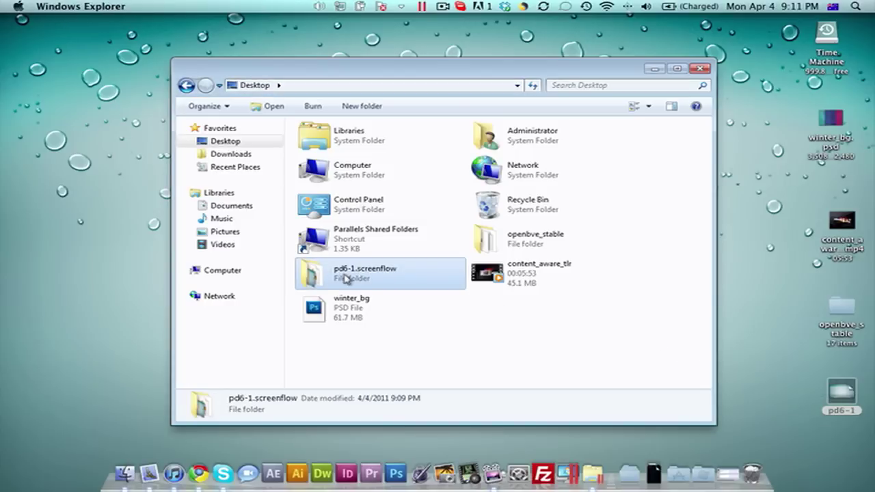
mouse_move(343, 278)
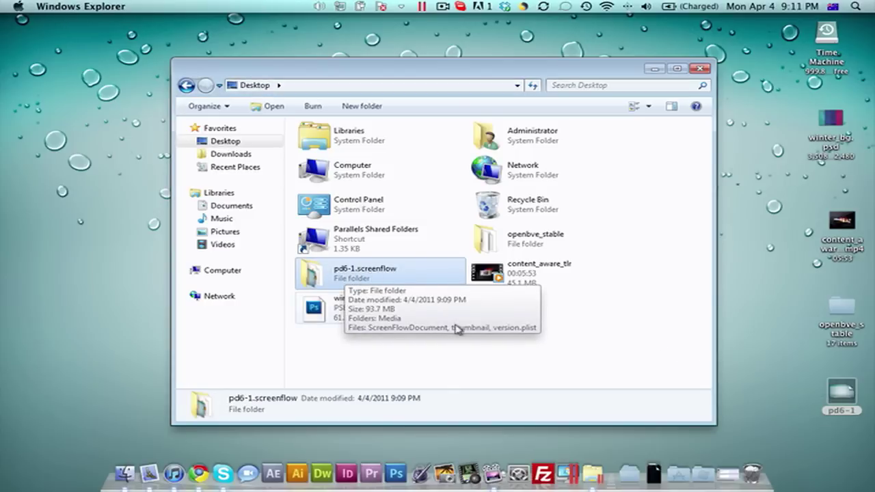
left_click(550, 319)
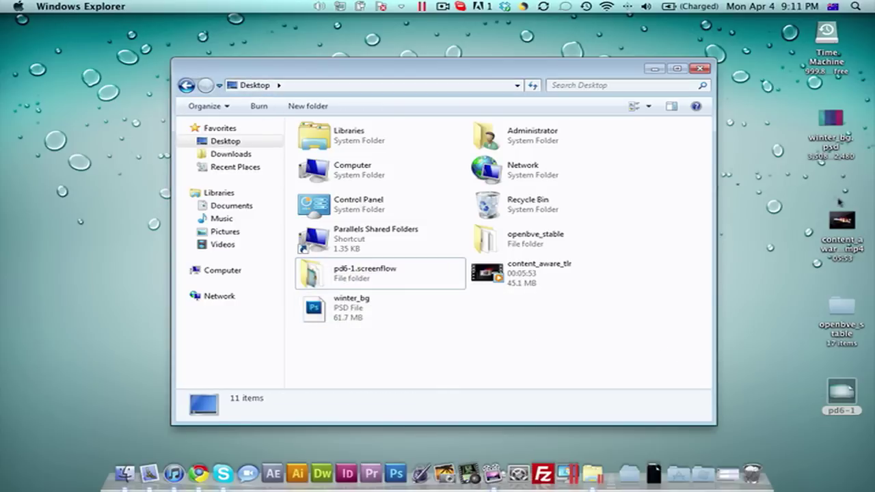
Step: Select the content_aware_tlr video, clear the selection, and switch focus between Mac and Explorer
left_click(842, 220)
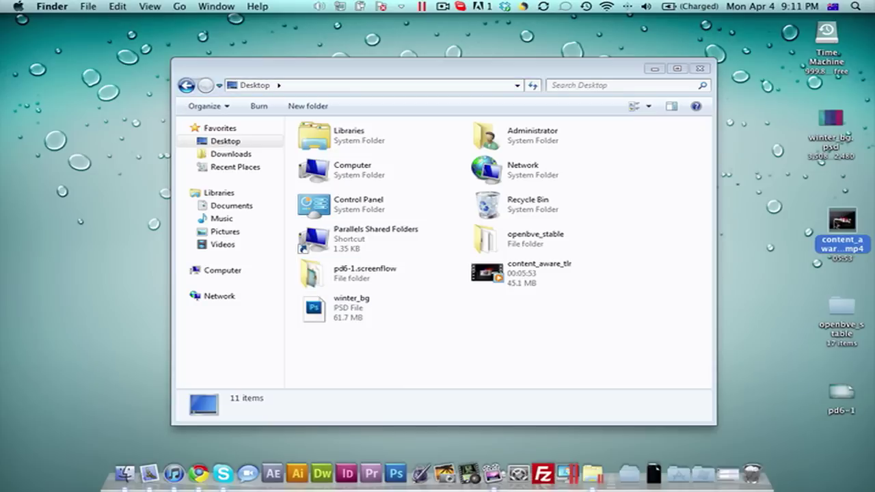
left_click(663, 295)
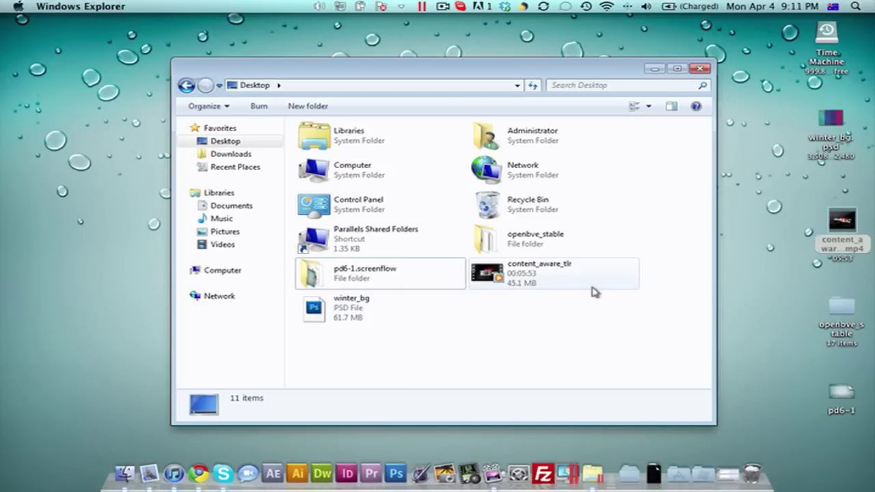
left_click(590, 291)
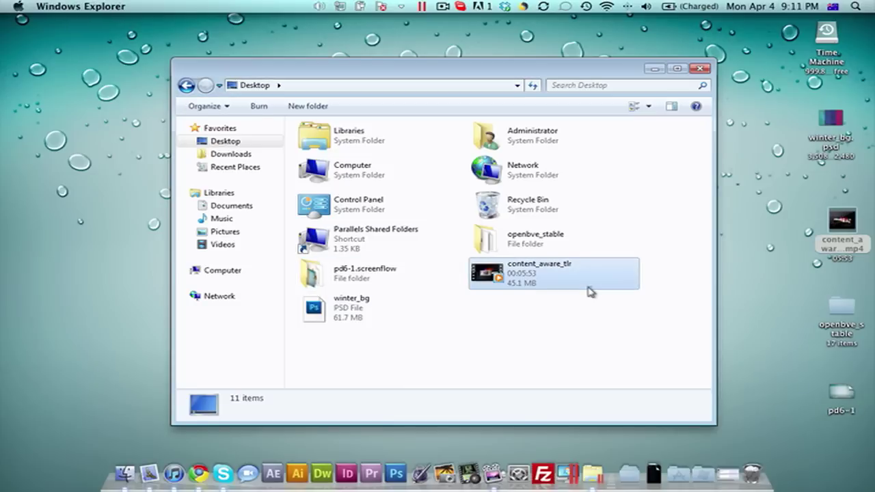
left_click_drag(630, 328, 574, 291)
left_click(623, 314)
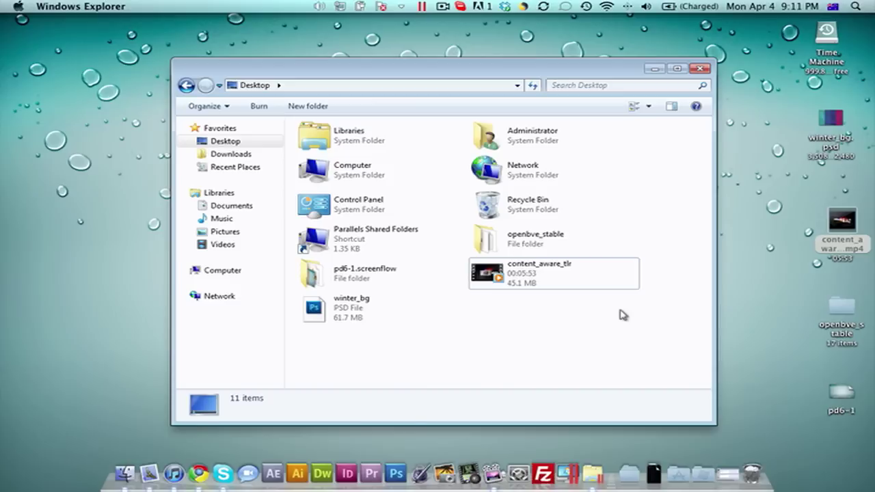
left_click(746, 244)
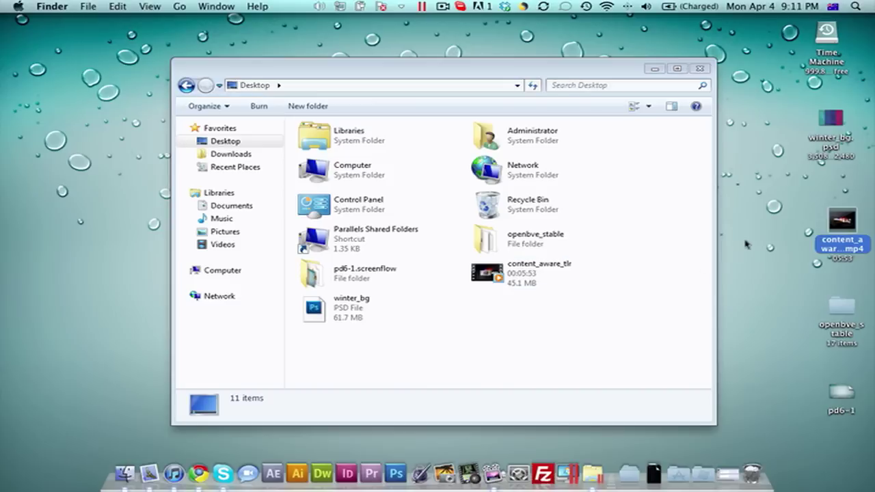
left_click(688, 307)
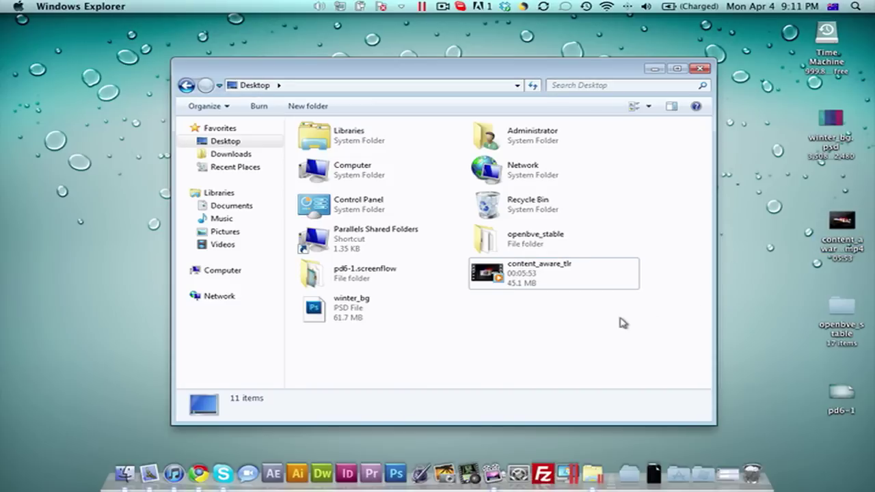
left_click_drag(619, 318, 608, 349)
Step: Close Windows Explorer, bring Parallels Desktop to the front, and dismiss the Windows Start menu
left_click(700, 69)
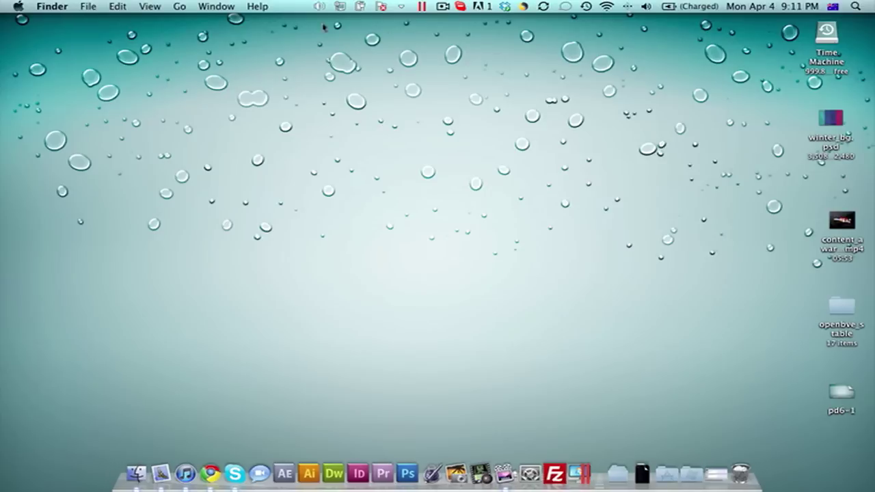
left_click(162, 5)
mouse_move(120, 5)
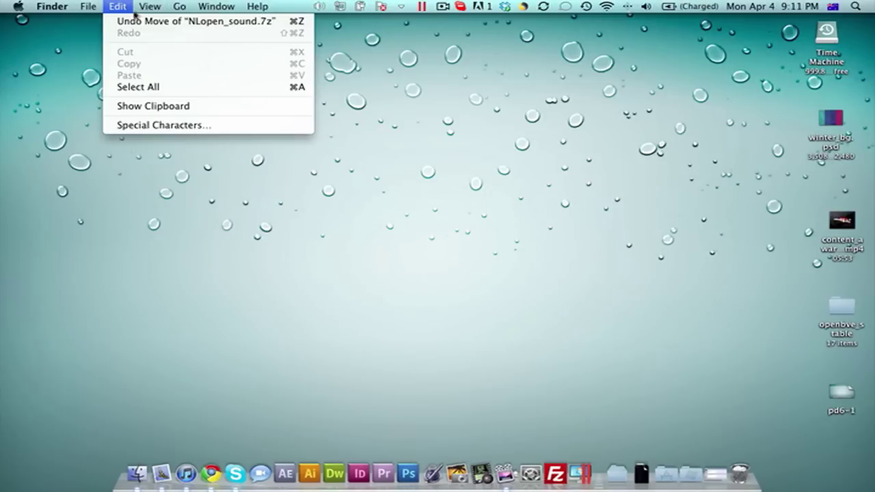
left_click(432, 292)
left_click(580, 479)
left_click(479, 79)
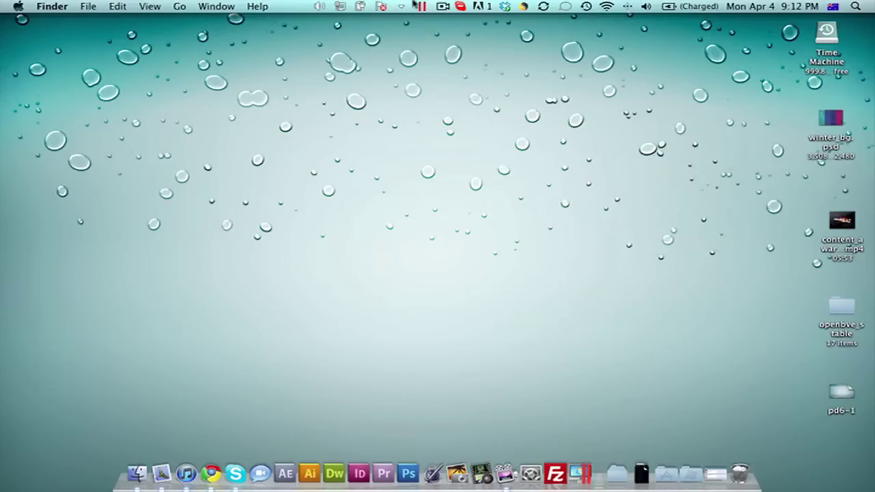
Step: From the Parallels menu-bar icon's full menu, choose View > Window to leave Coherence
left_click(421, 7)
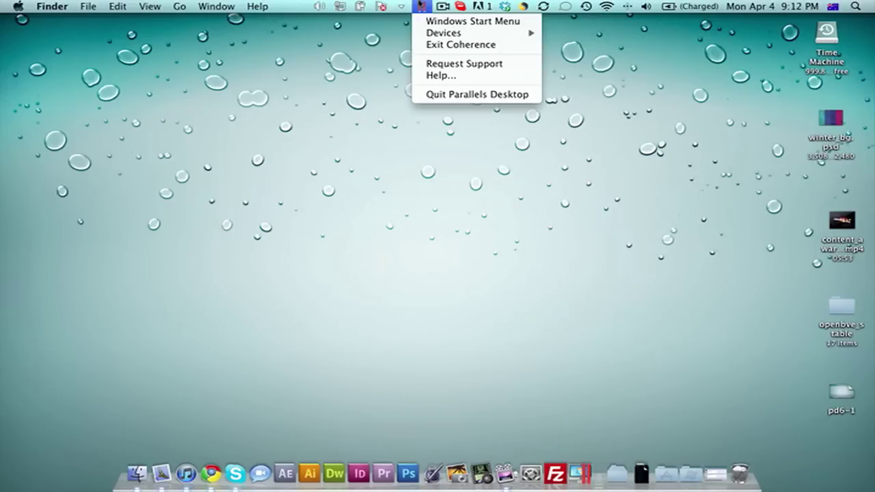
left_click(417, 13)
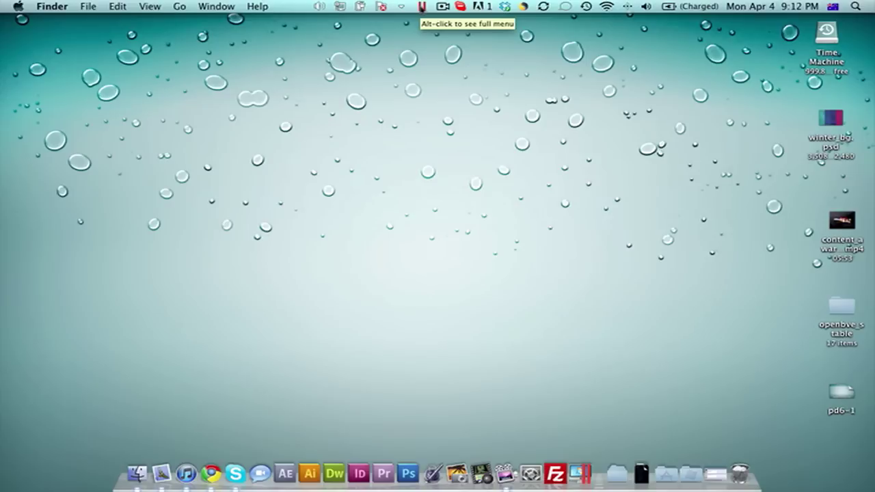
left_click(422, 8)
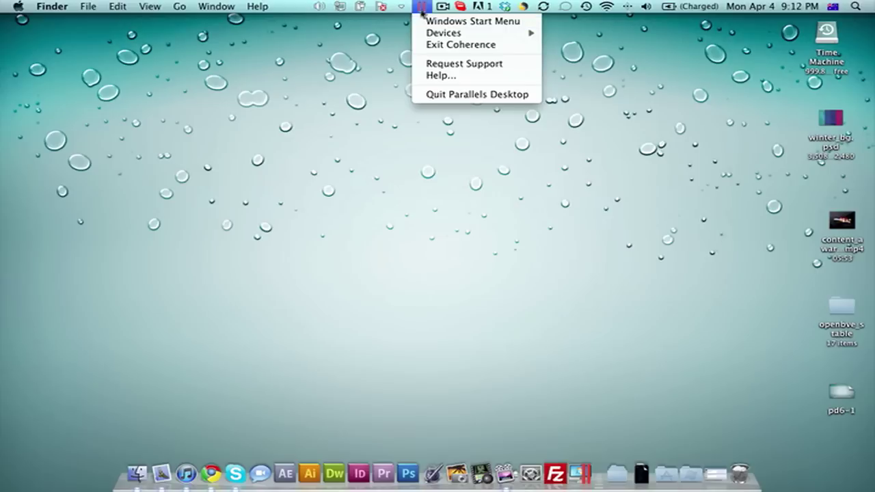
left_click(421, 9)
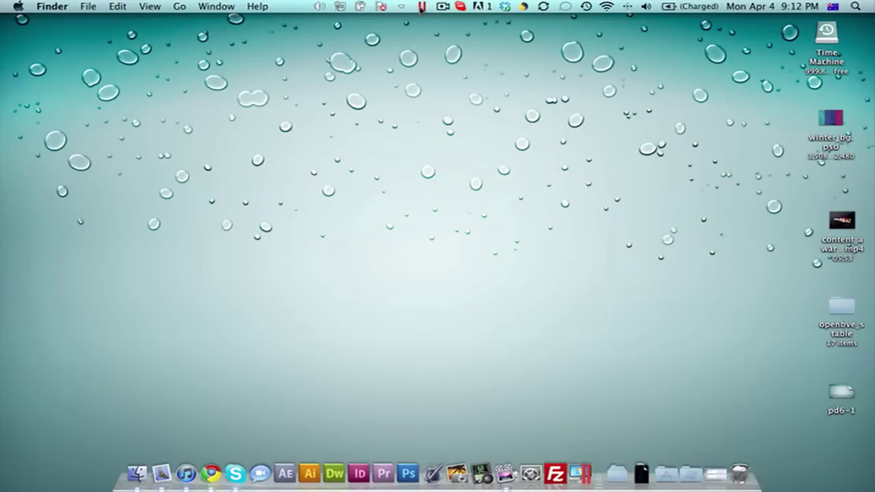
left_click(423, 8)
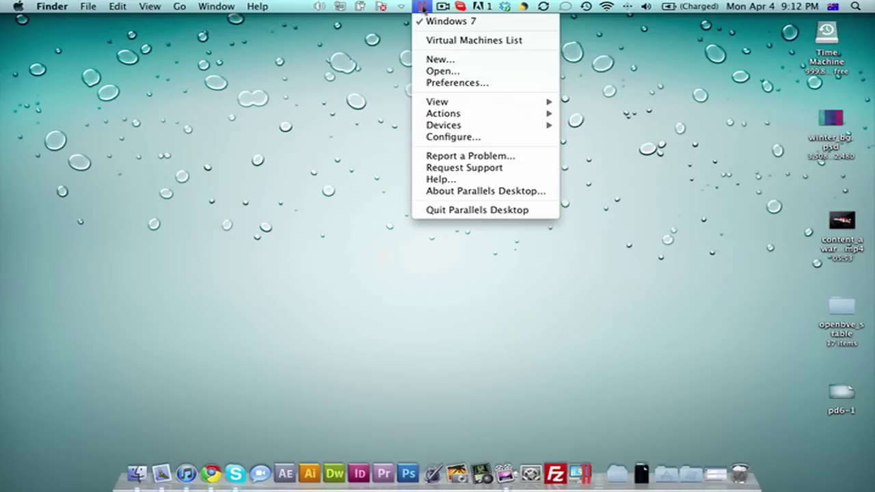
mouse_move(530, 102)
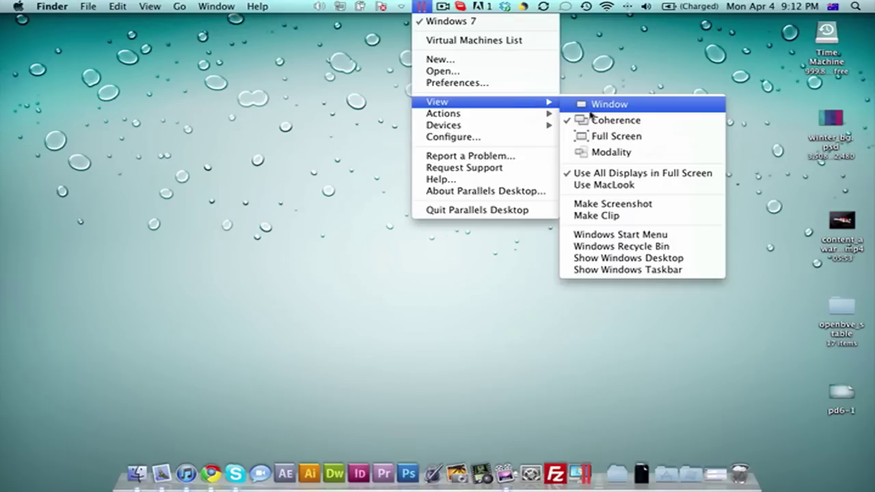
left_click(589, 110)
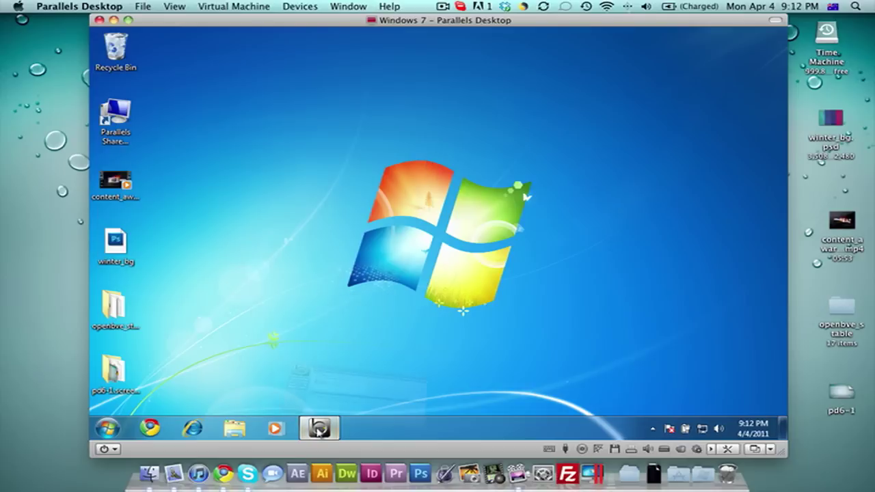
Step: Restore the openBVE window from the Windows taskbar to show its Start new game screen
left_click(318, 429)
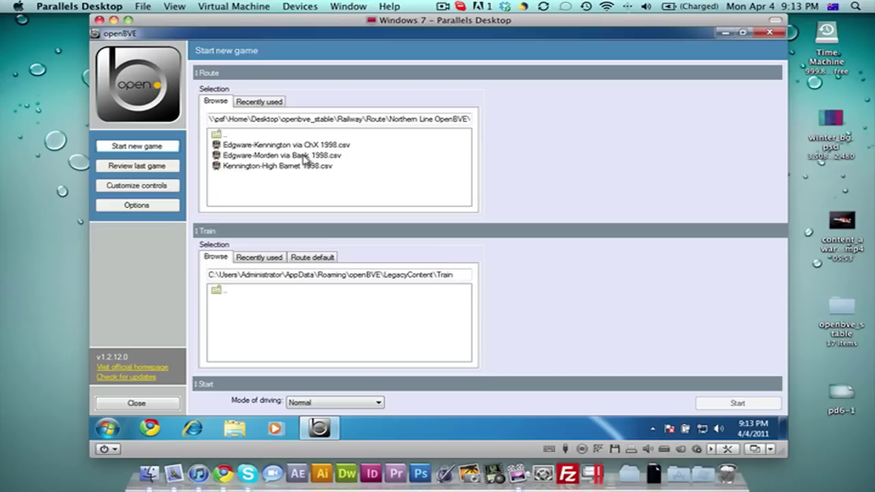
Step: Select the Edgware-Kennington via ChX 1998.csv route and start the game
left_click(277, 146)
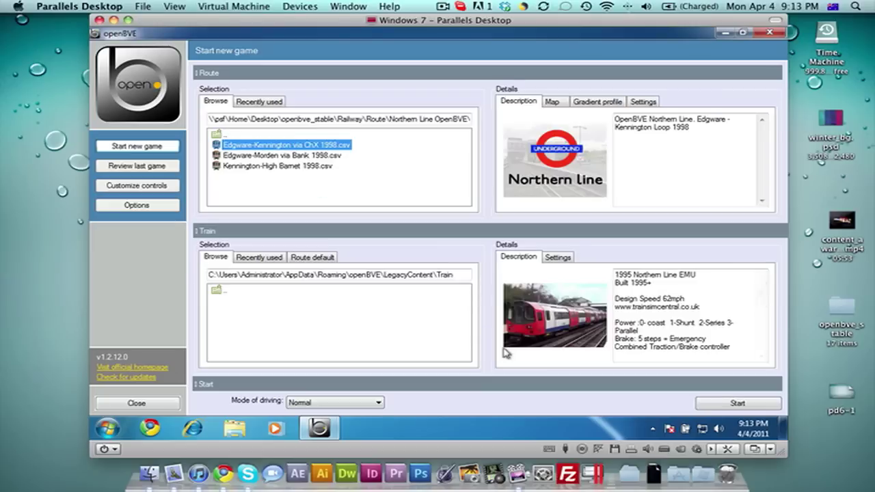
left_click(736, 403)
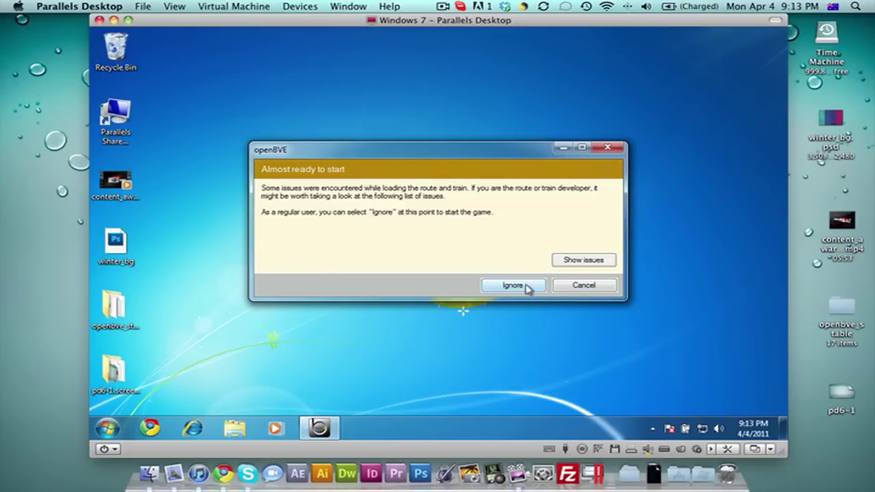
Step: Ignore the openBVE loading issues, then choose to wait when openBVE stops responding
left_click(523, 287)
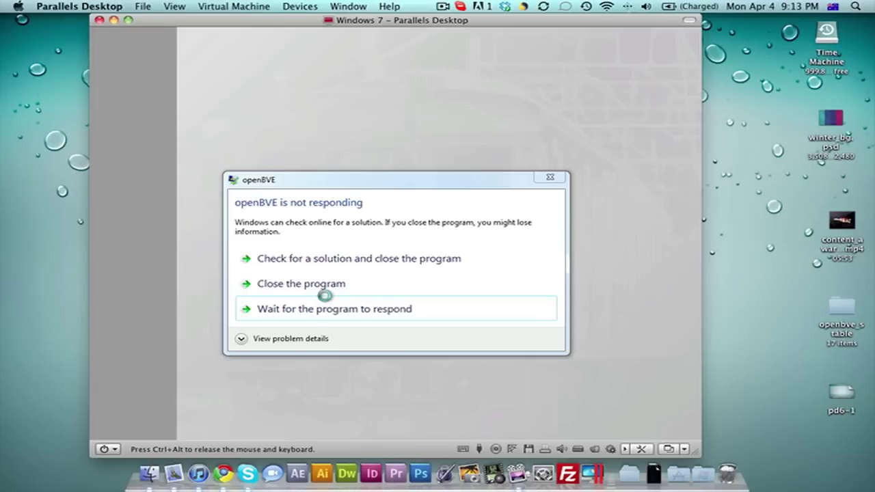
left_click(277, 313)
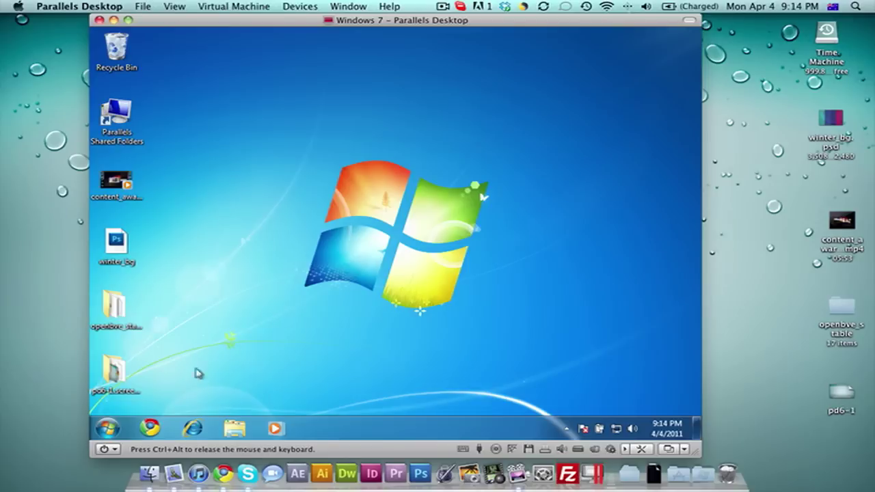
Step: Launch OpenBve from the openbve_stable folder and start the Edgware-Kennington via ChX 1998 route
double_click(119, 321)
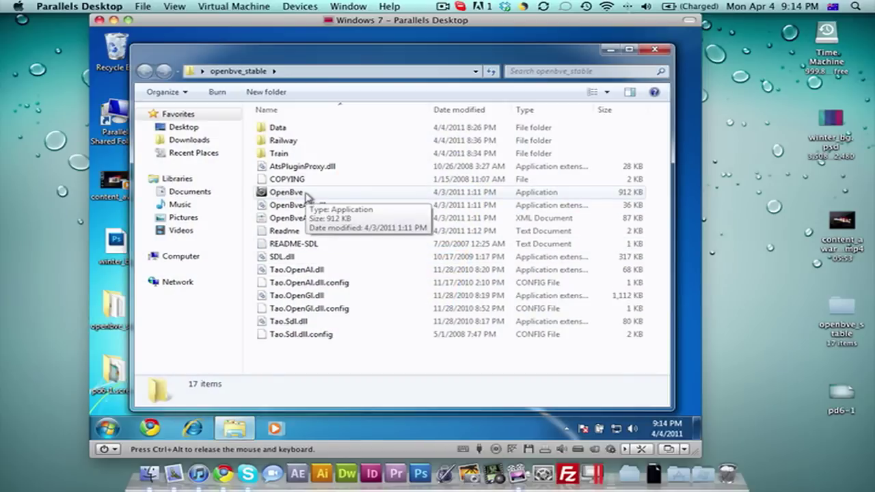
left_click(306, 194)
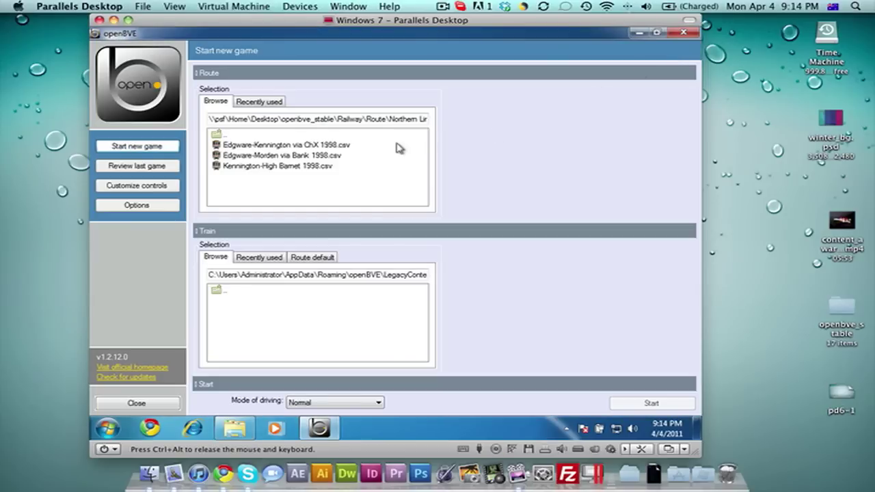
left_click(311, 145)
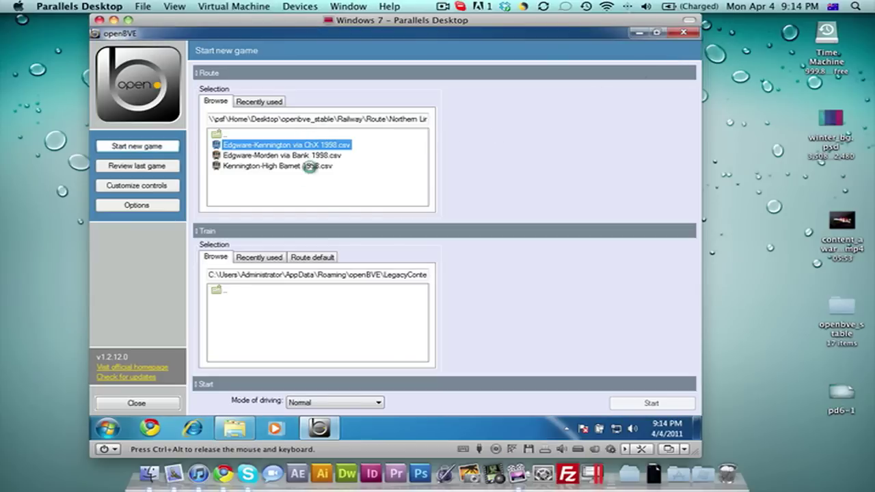
left_click(652, 406)
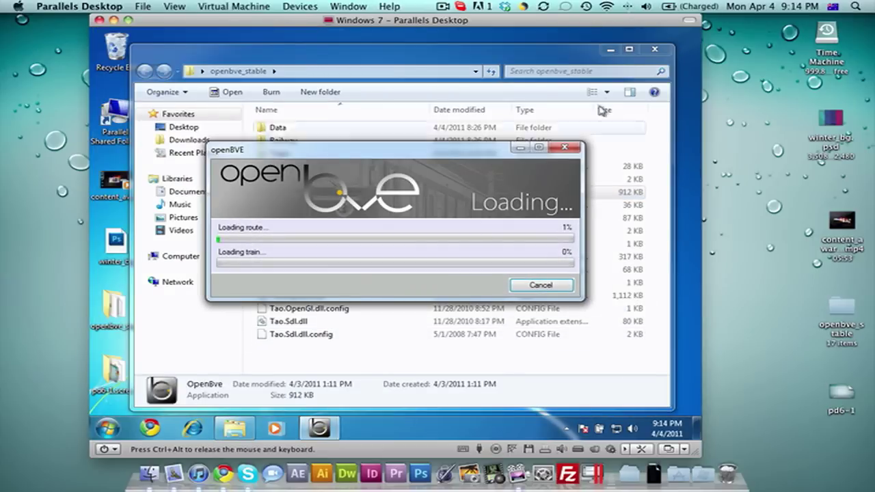
Step: Close the openbve_stable folder window and ignore the Almost ready warnings to reach the Edgware cab
left_click(654, 50)
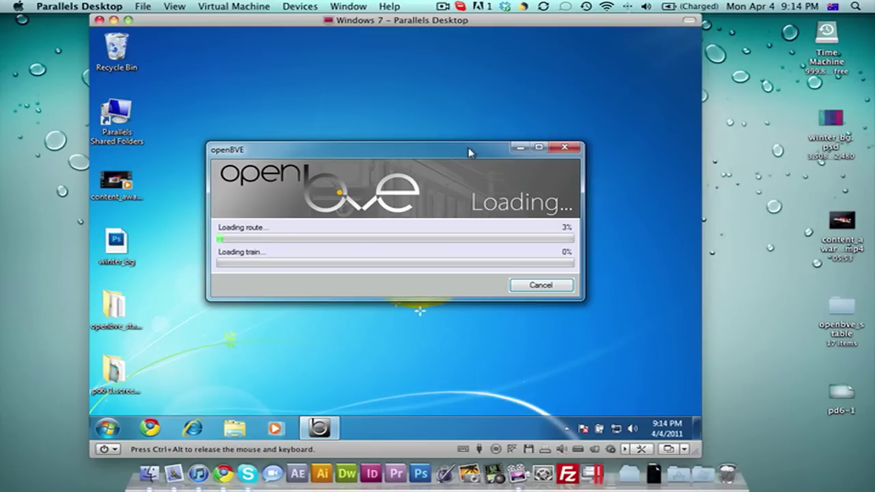
left_click_drag(470, 152, 472, 151)
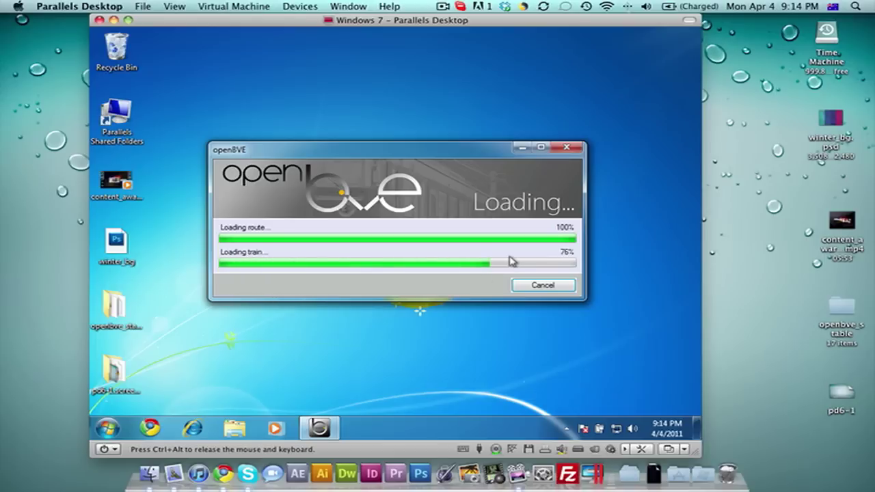
left_click(487, 285)
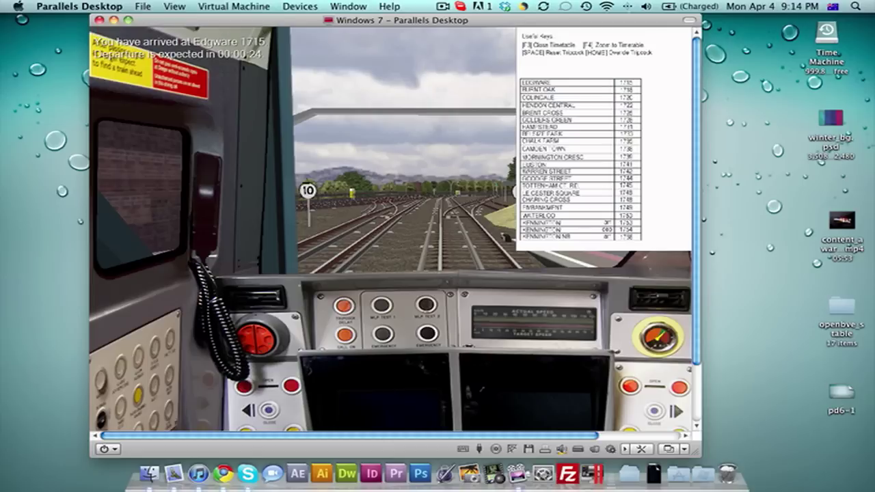
Step: Hide the timetable with F3, raise the volume, widen the VM window, and release input with Ctrl+Alt
key("F3")
key("F3")
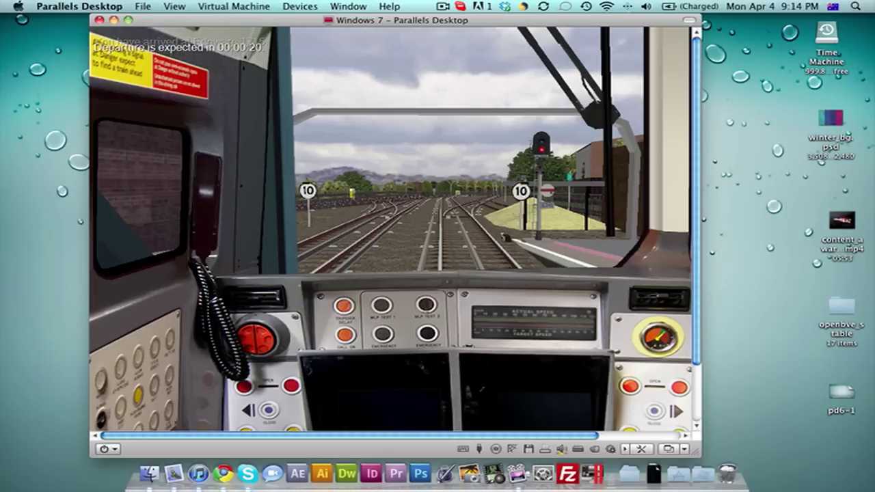
key("XF86AudioRaiseVolume")
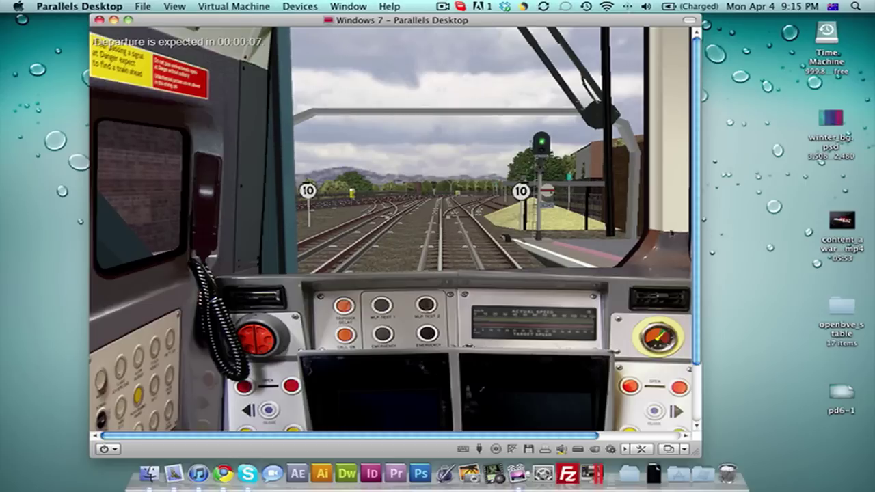
left_click_drag(699, 453, 764, 481)
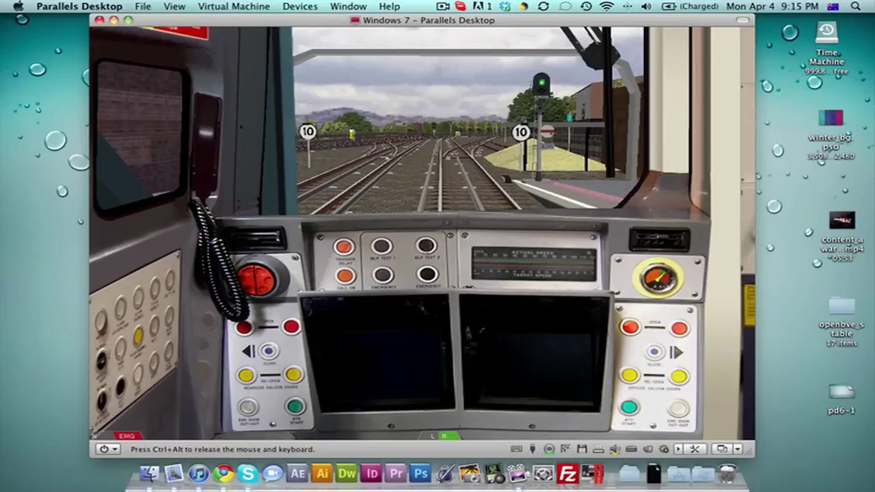
key("ctrl+alt")
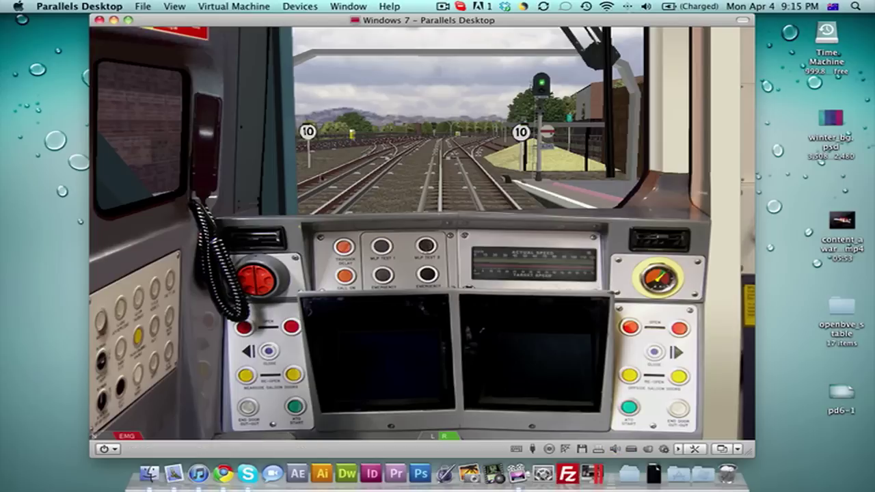
Step: Switch the Windows 7 virtual machine to Full Screen from the View menu
left_click(175, 6)
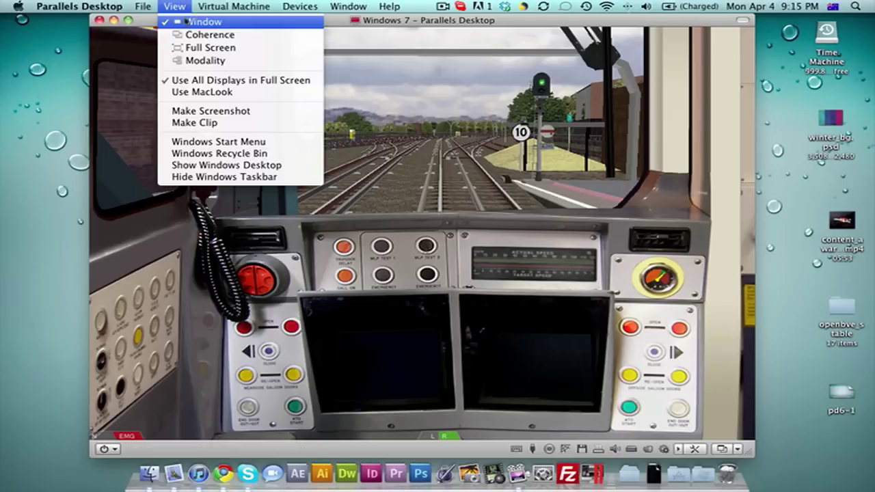
left_click(212, 47)
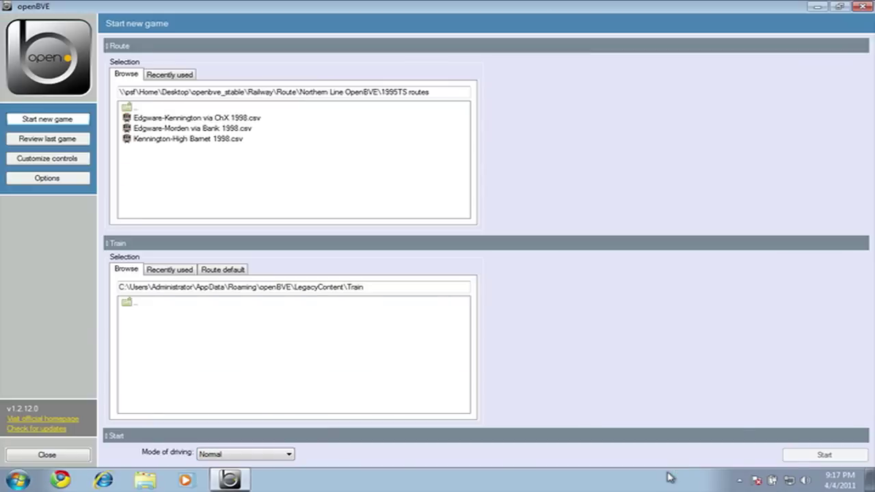
Step: Close the openBVE window to leave the full-screen Windows 7 desktop
left_click(863, 6)
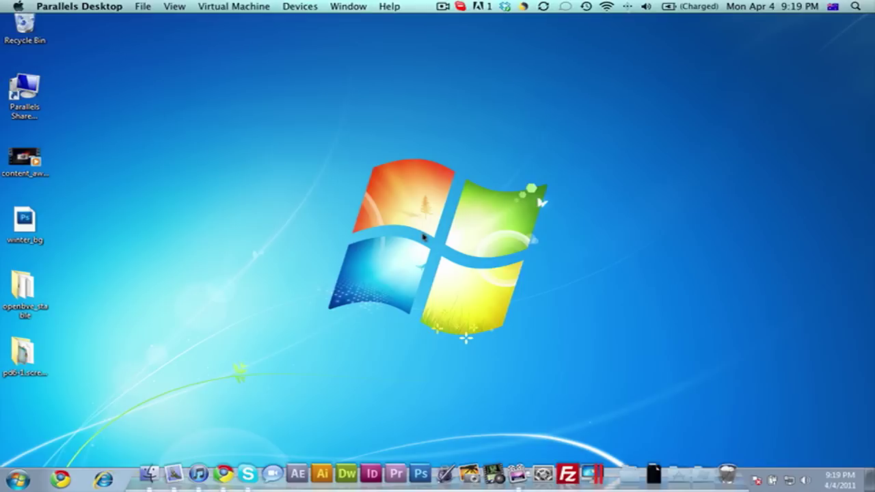
Step: Exit full screen with Cmd+Ctrl+F to return Windows 7 to a Mac window
key("ctrl+super+f")
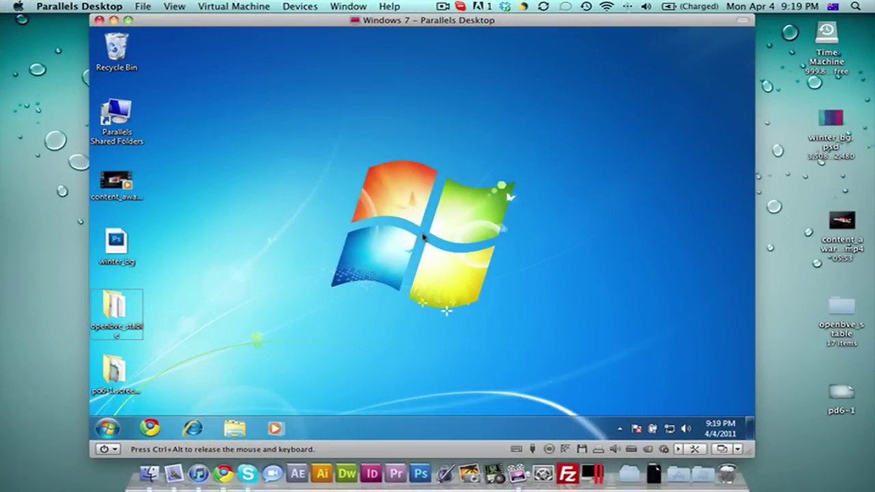